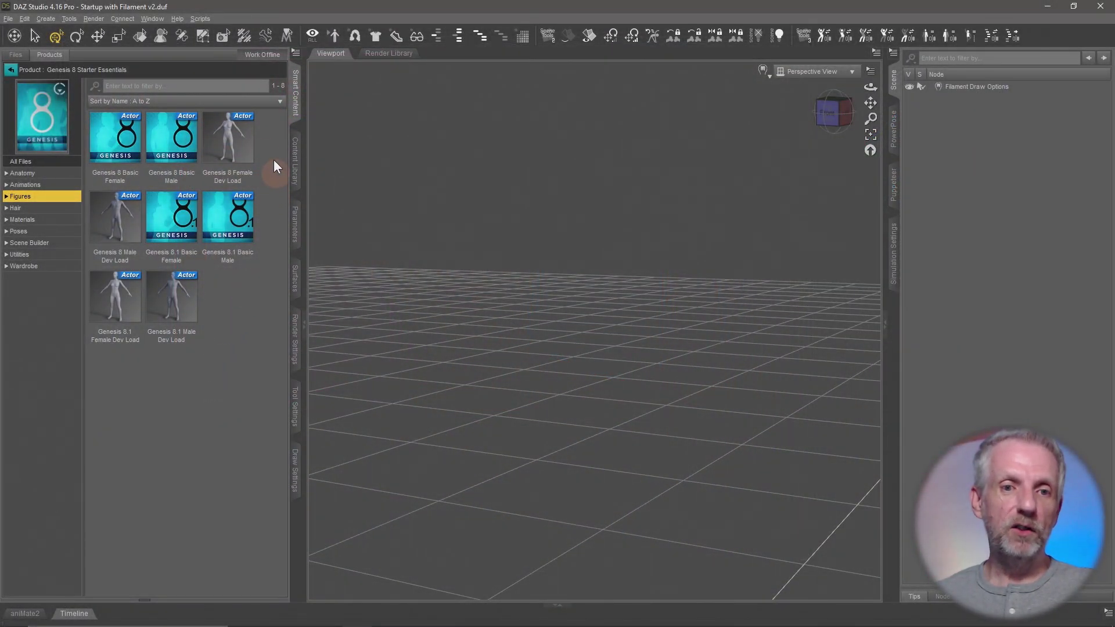
# Load the Genesis 8 Female Dev Load figure and show its mesh resolution parameters.
pyautogui.doubleClick(241, 147)
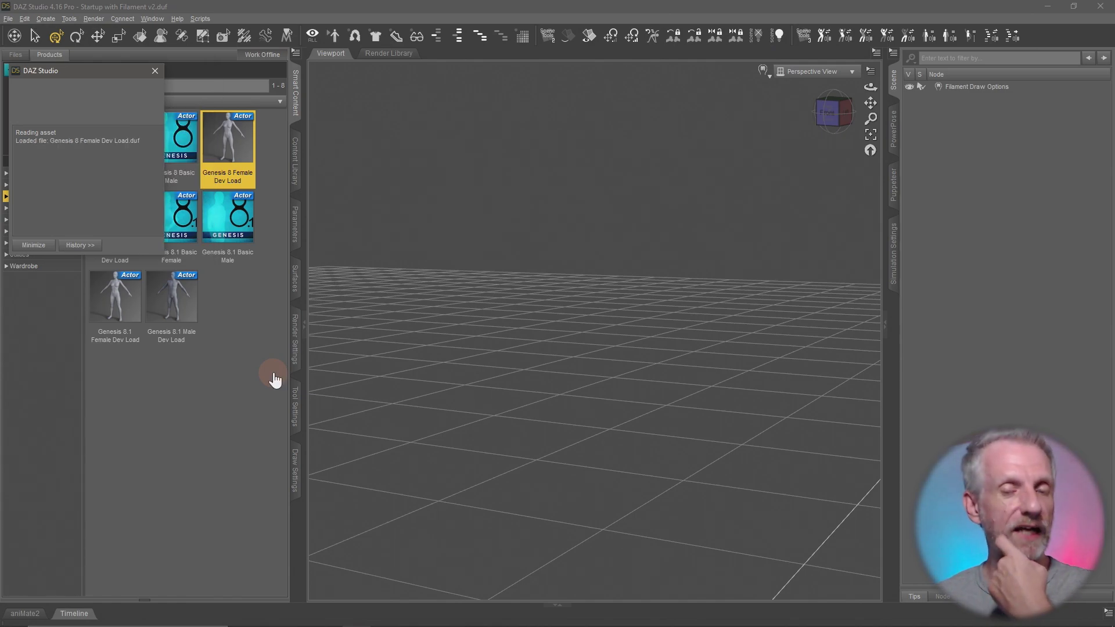
pyautogui.click(548, 368)
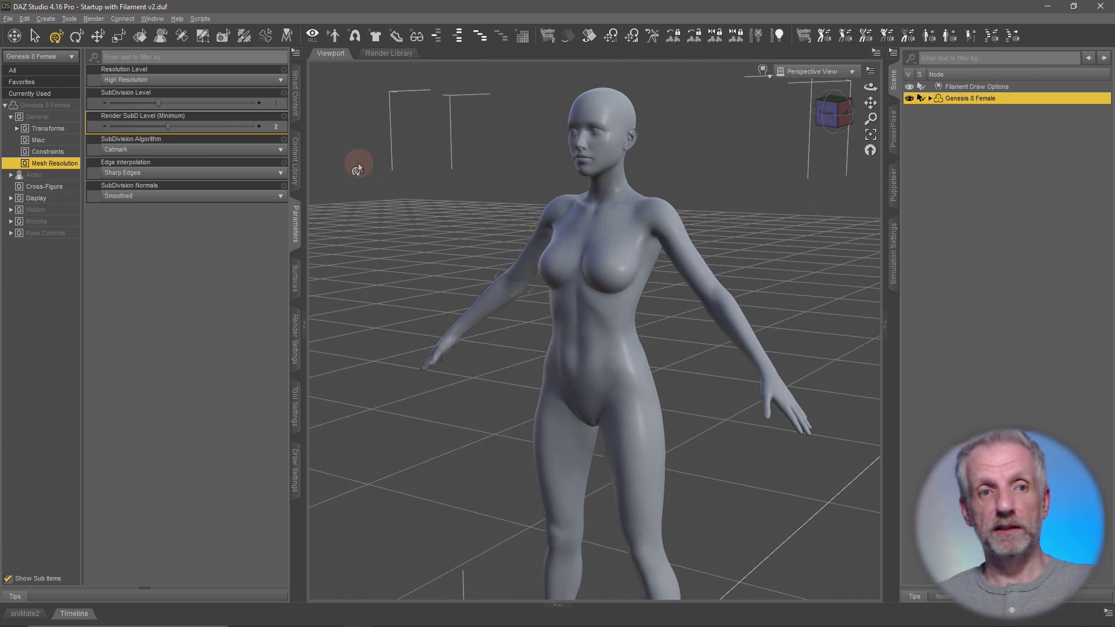
# Launch Morph Loader Pro from Edit > Object and set From to DAZ Studio (1 unit = 1cm).
pyautogui.click(31, 19)
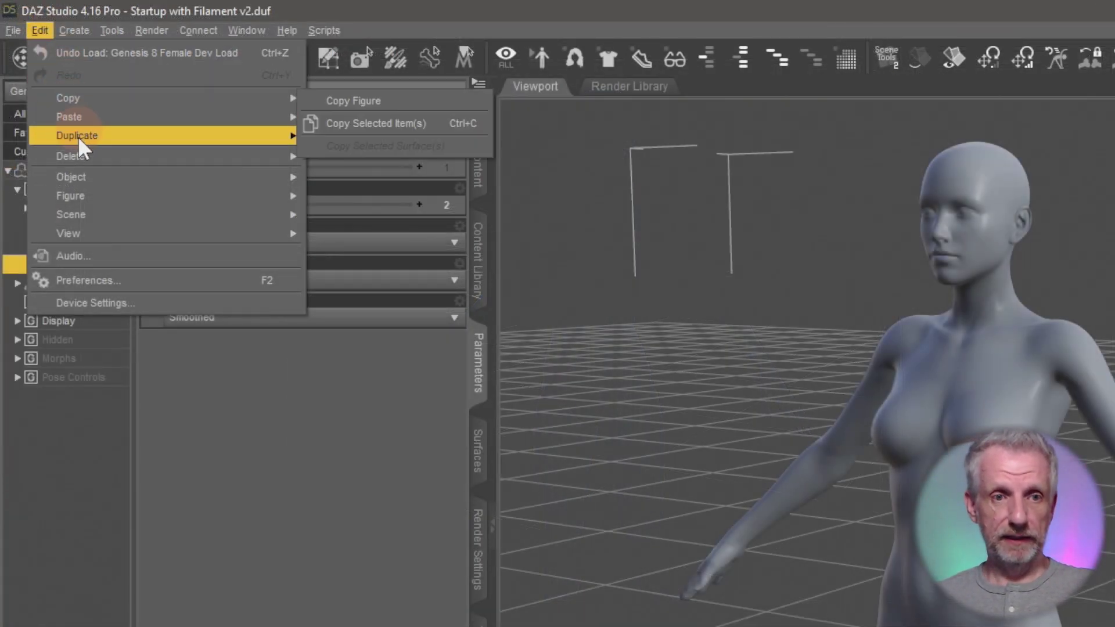
pyautogui.moveTo(61, 110)
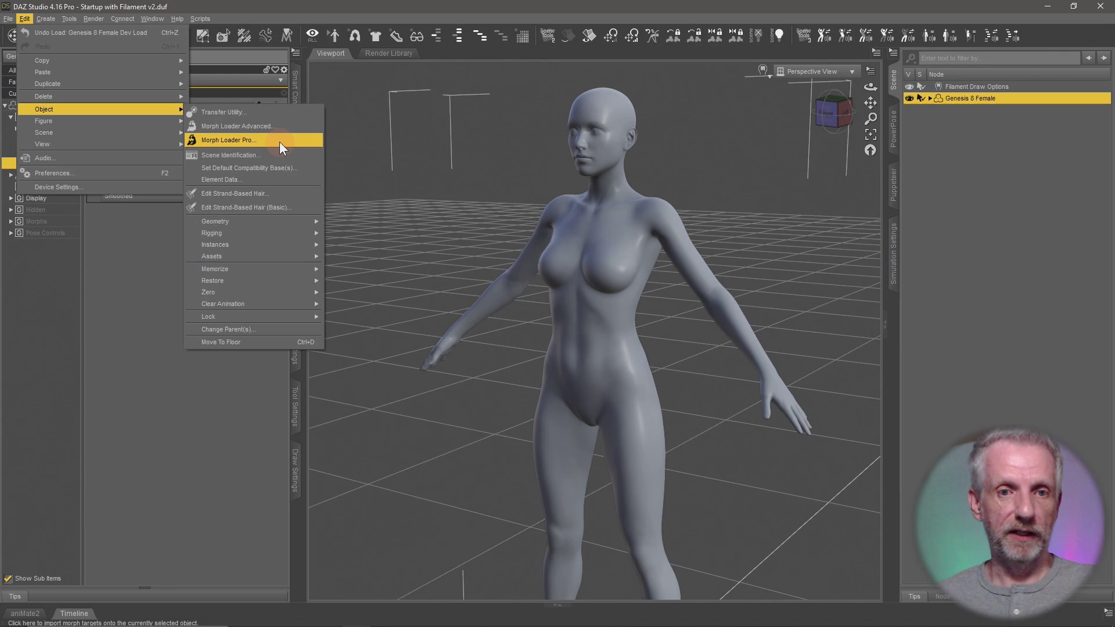
pyautogui.click(280, 141)
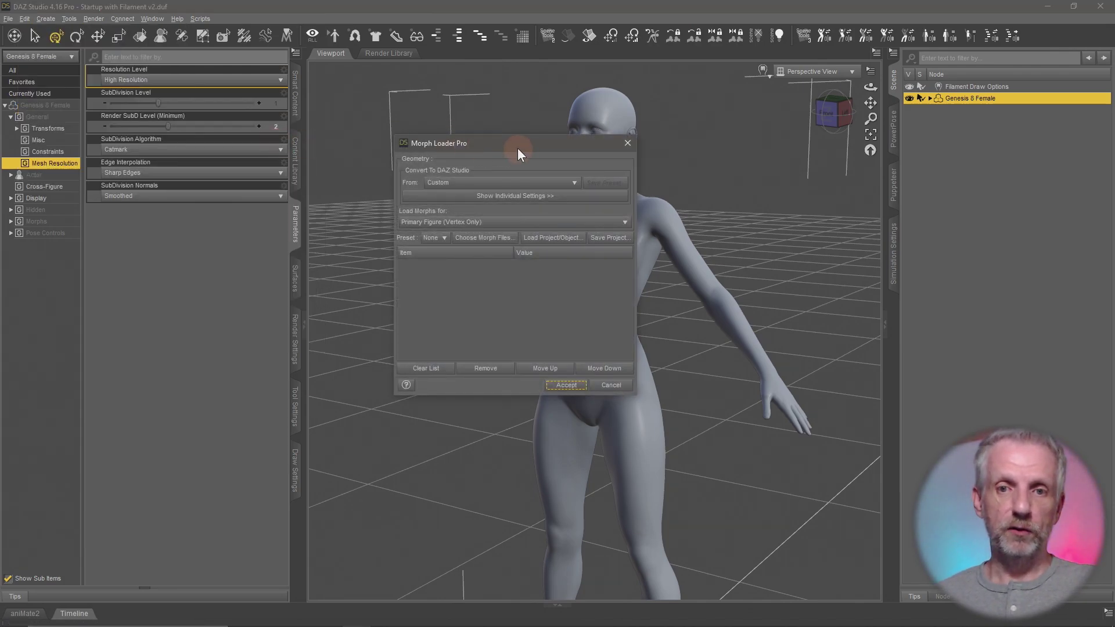
pyautogui.moveTo(517, 148); pyautogui.dragTo(326, 21)
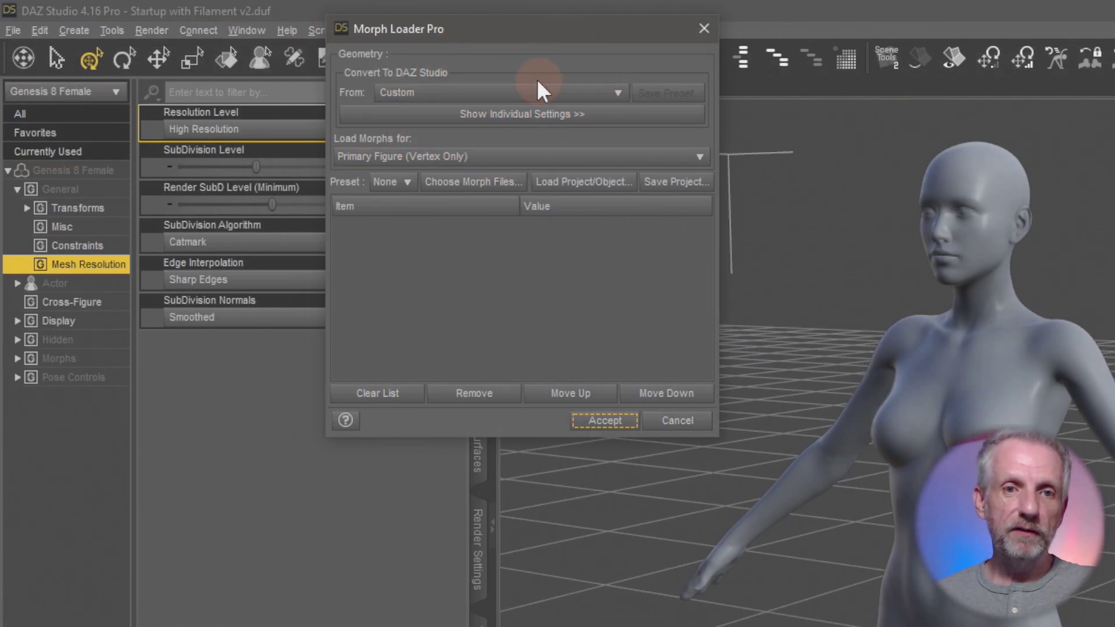
pyautogui.click(555, 94)
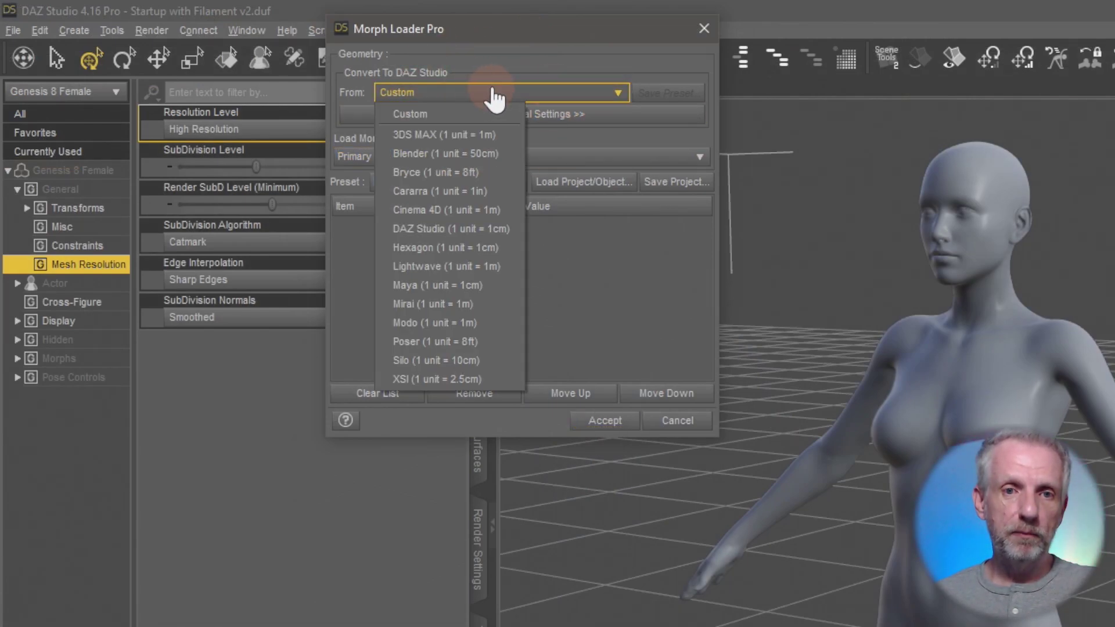
pyautogui.click(485, 228)
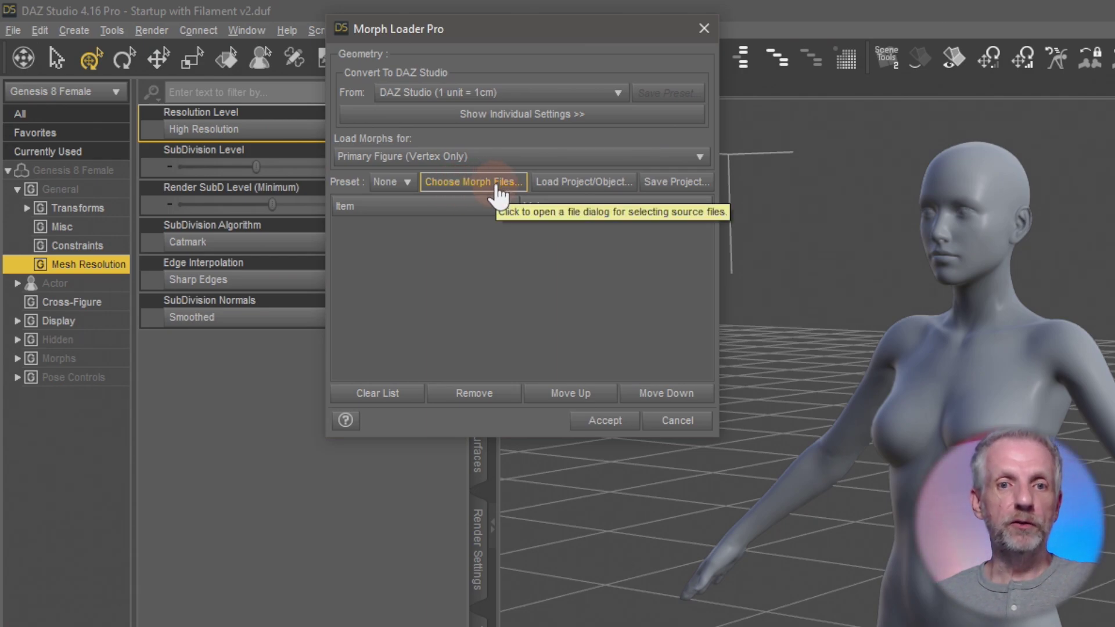
# Add Kassandra Morph.obj from Desktop > 3D.sk > OBJs as a morph source.
pyautogui.click(495, 184)
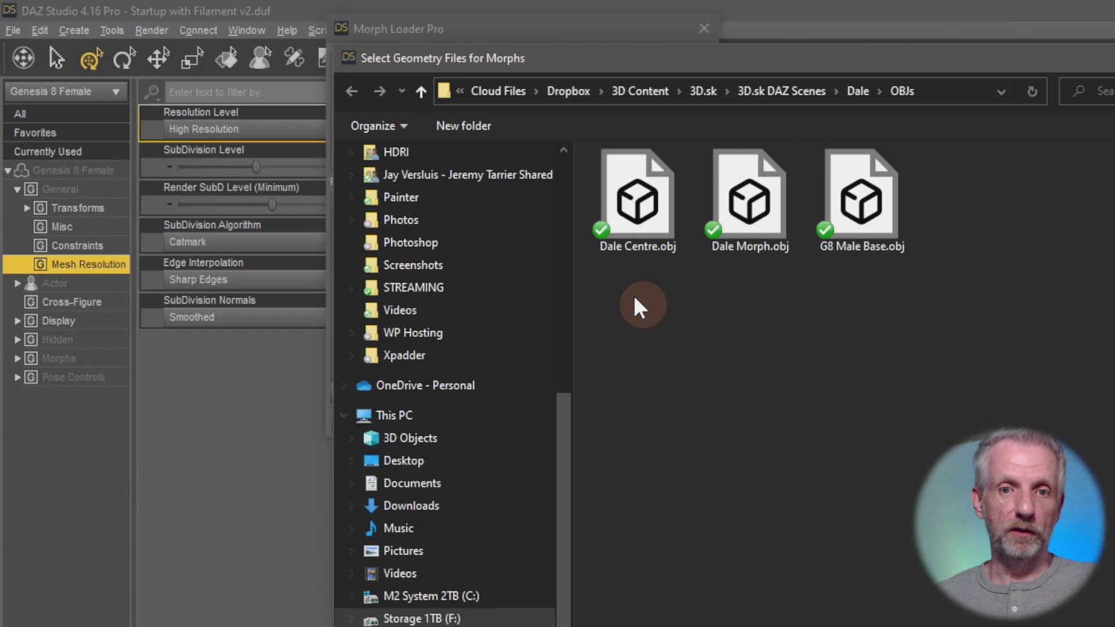
pyautogui.click(462, 462)
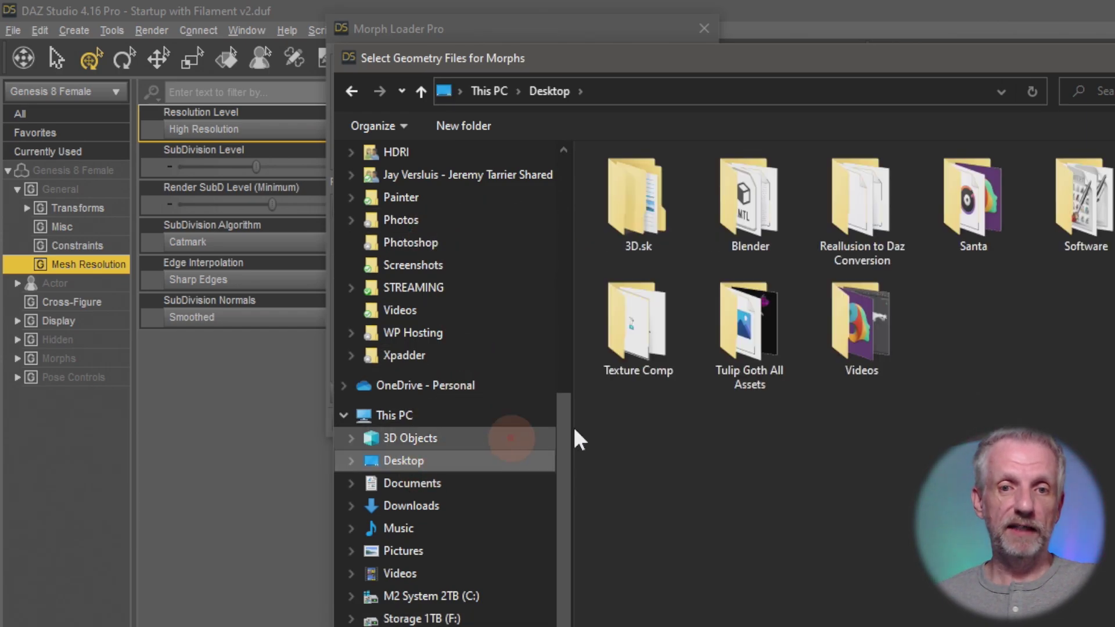
pyautogui.doubleClick(652, 214)
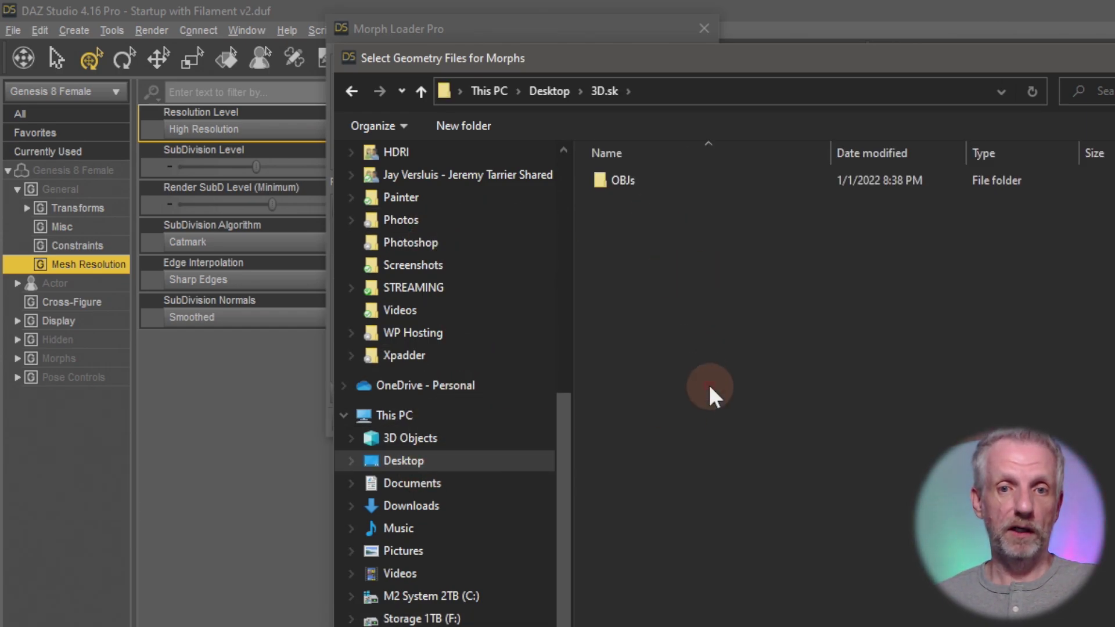
pyautogui.doubleClick(648, 192)
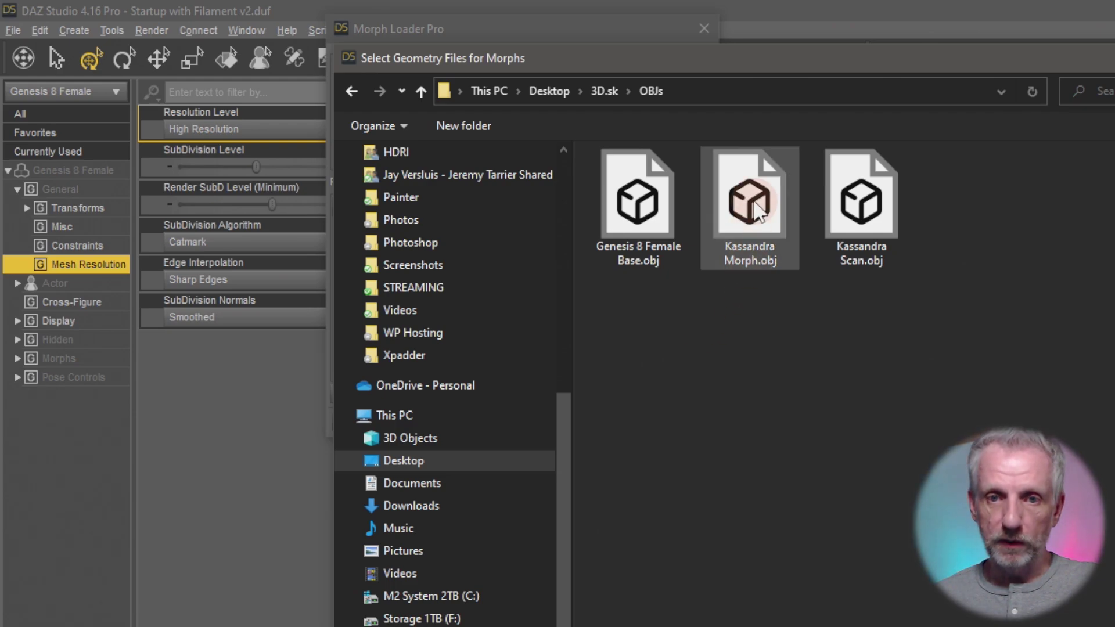
pyautogui.click(769, 229)
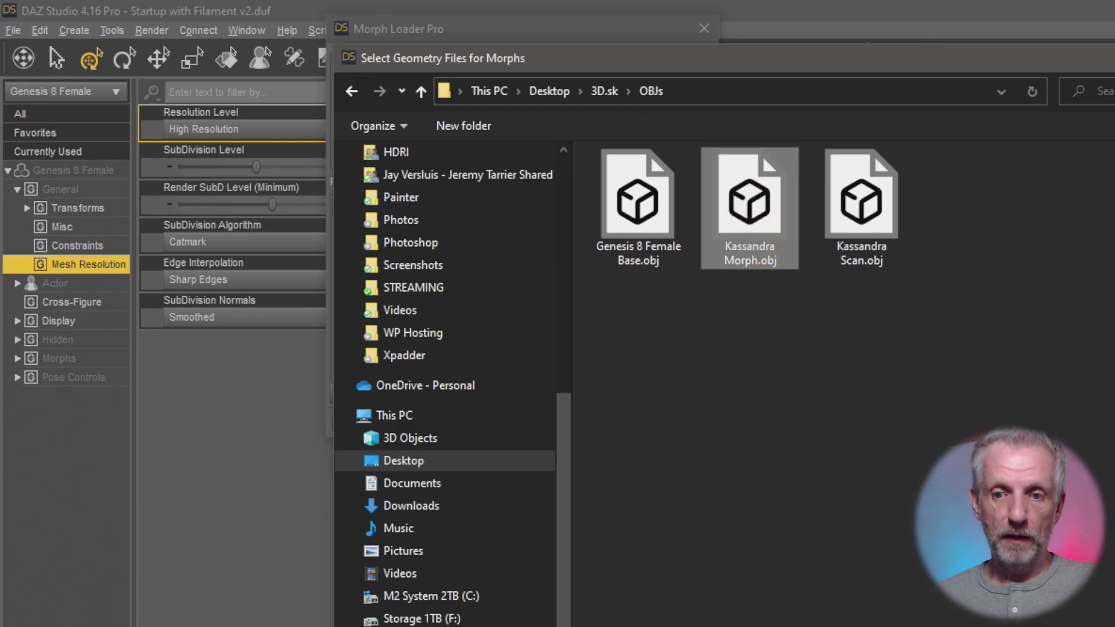
pyautogui.press('Return')
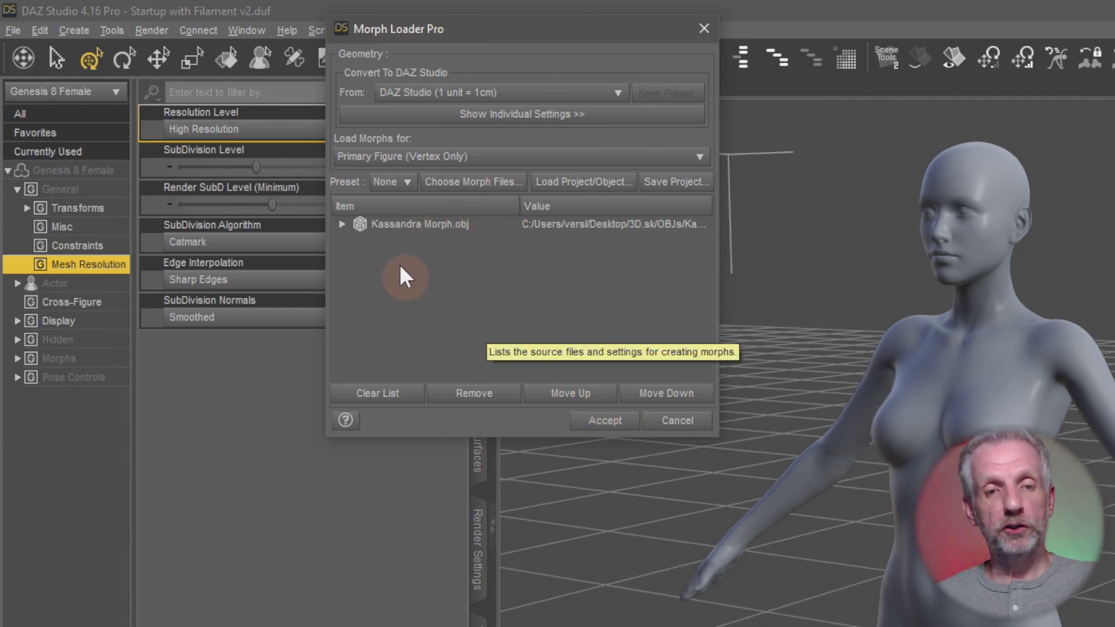
# Expand the Kassandra Morph.obj import settings and keep Reverse Deformations at No.
pyautogui.click(342, 224)
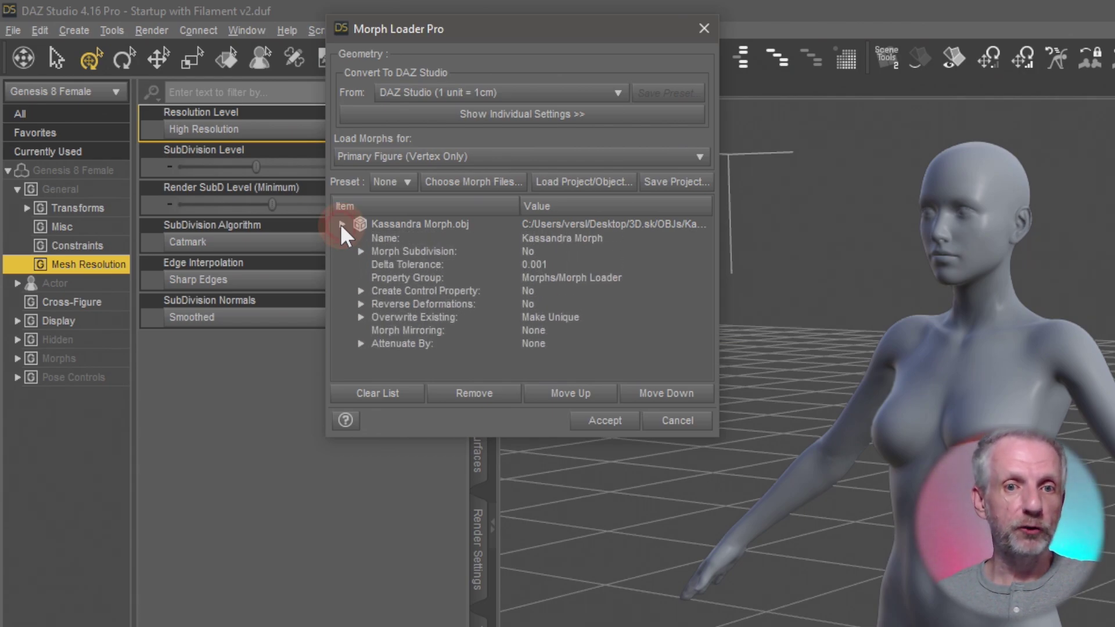
pyautogui.click(342, 225)
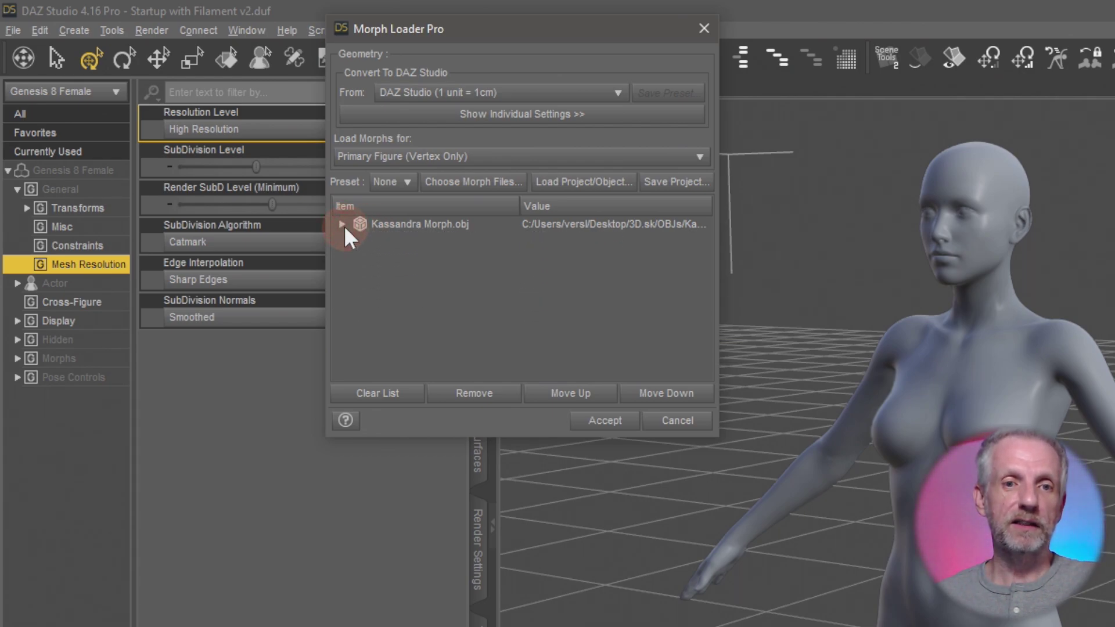
pyautogui.click(343, 225)
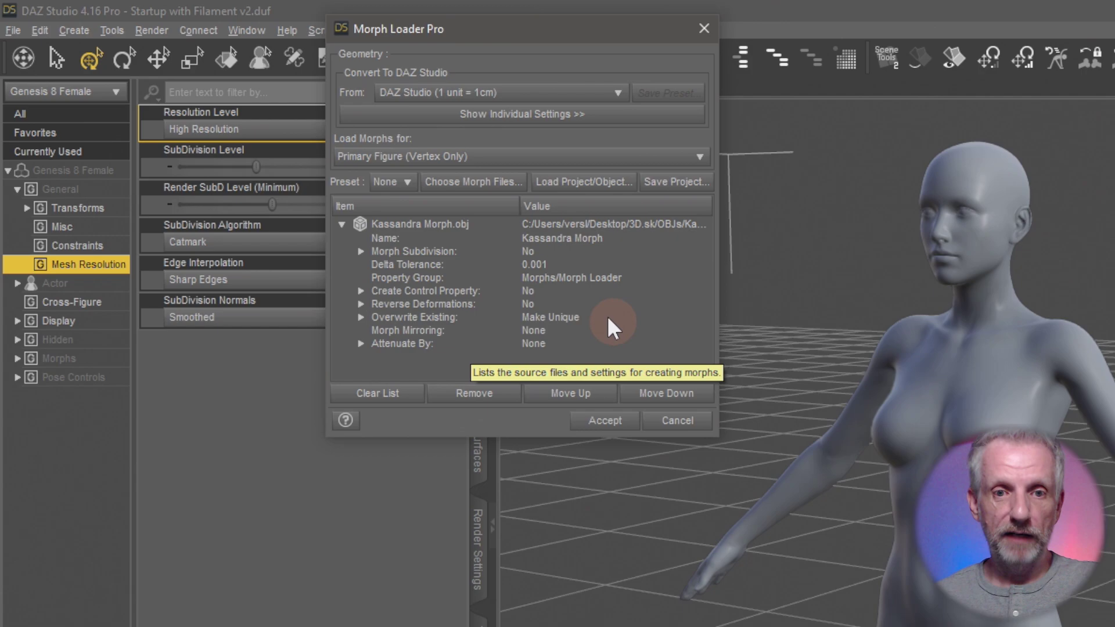
pyautogui.click(521, 304)
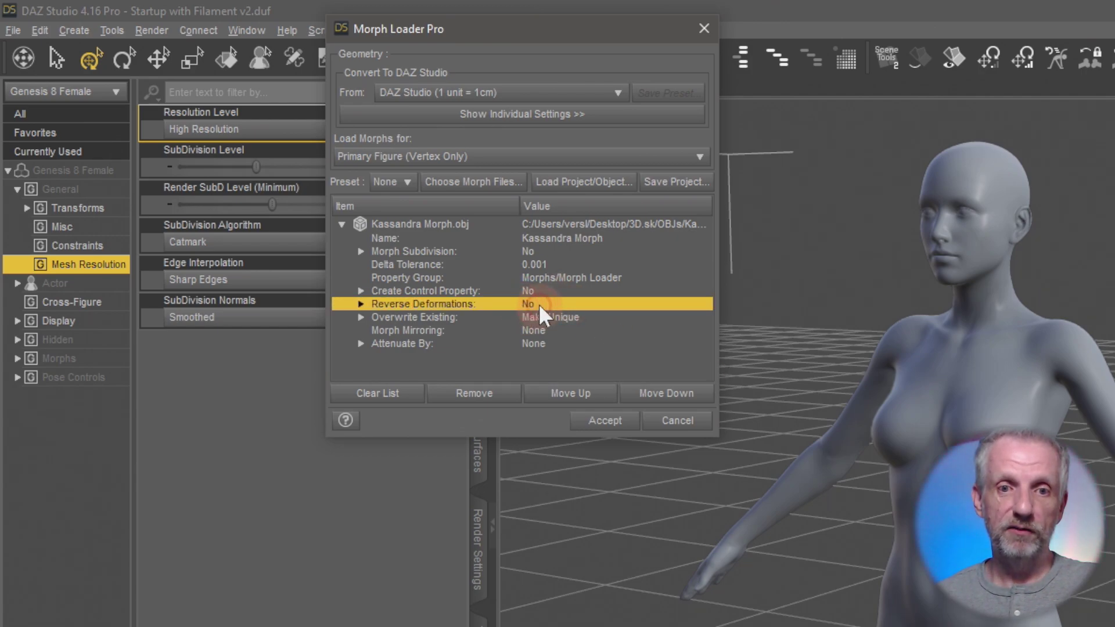
pyautogui.click(538, 302)
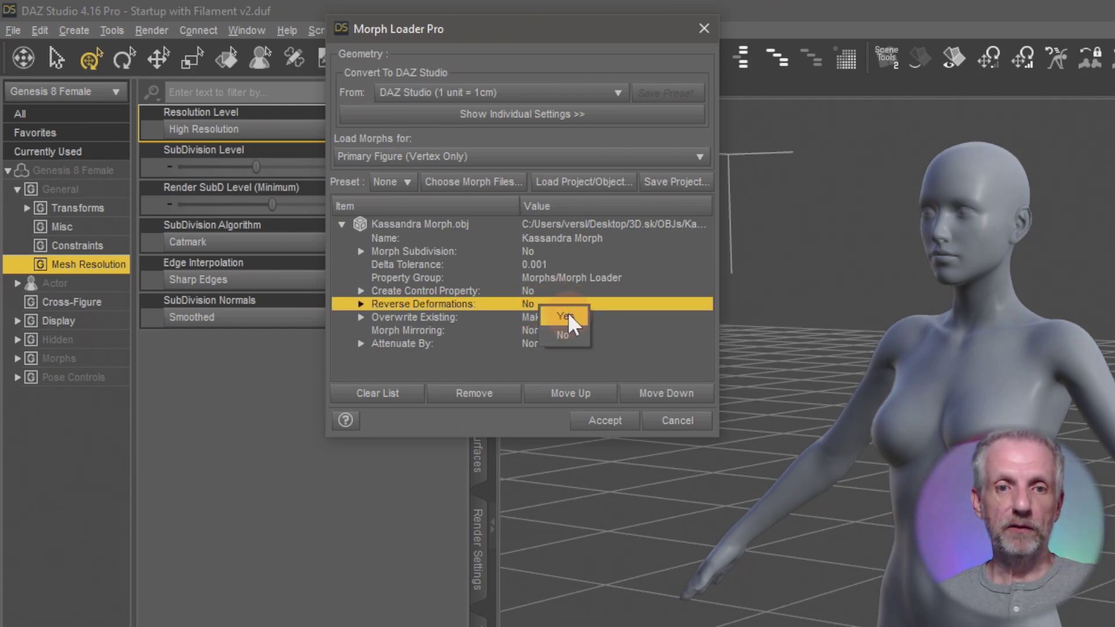
pyautogui.click(522, 421)
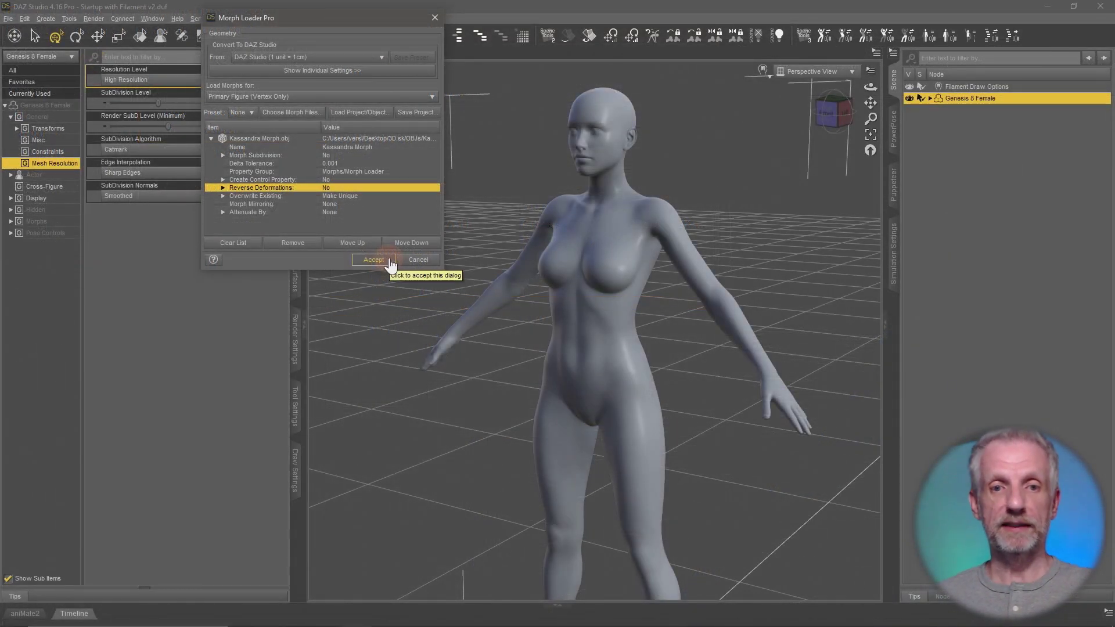
# Accept the import to create Kassandra Morph and dismiss the success report.
pyautogui.click(375, 260)
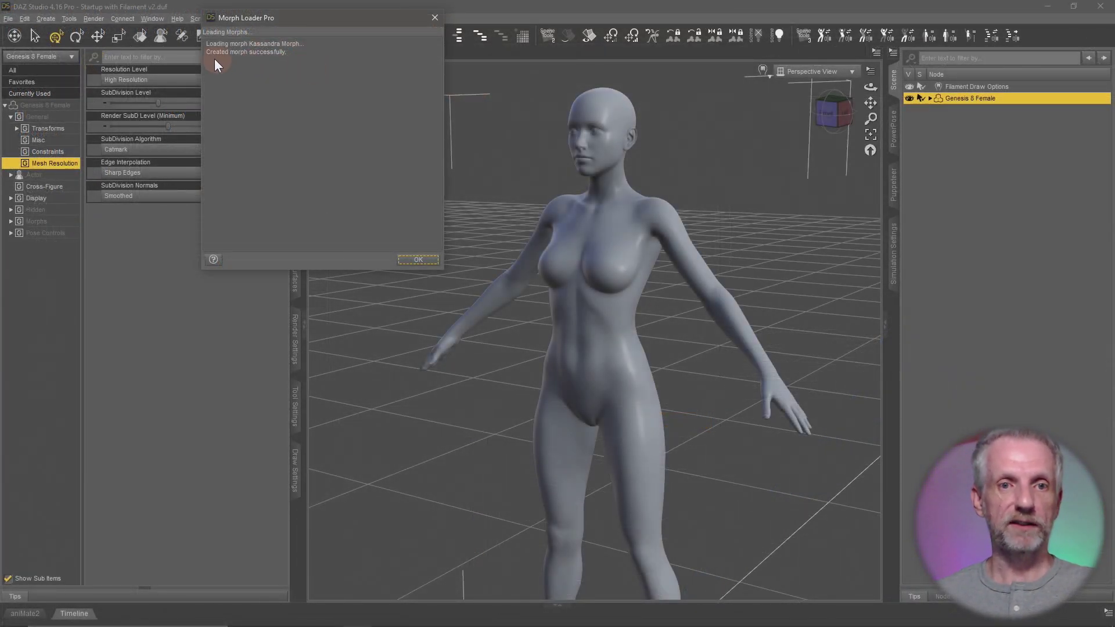
pyautogui.click(430, 260)
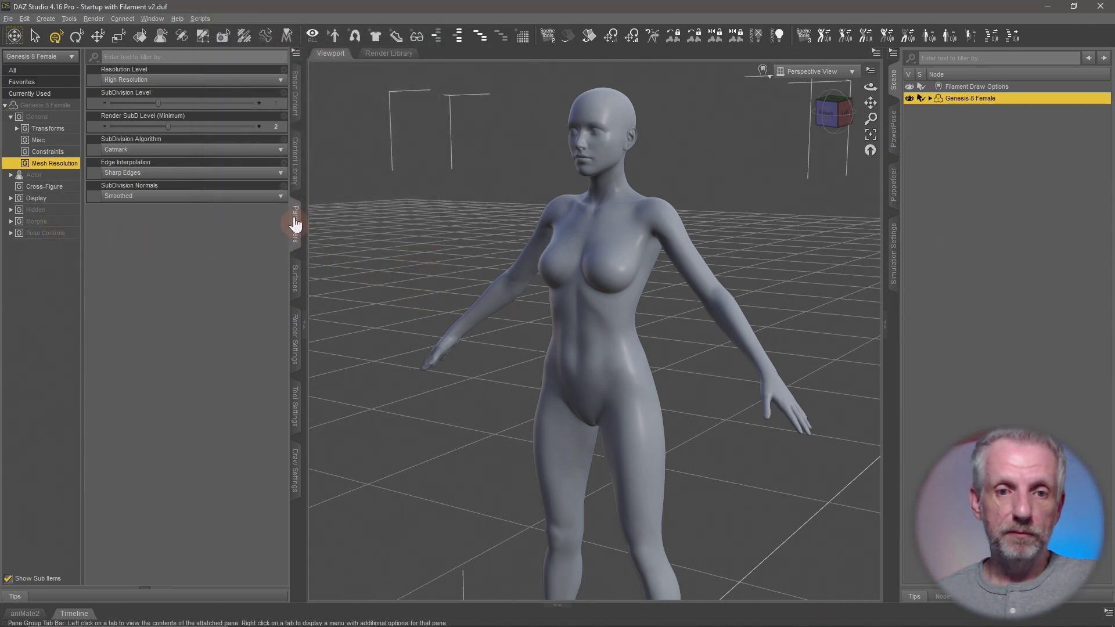
# In the Morphs group, drag the Kassandra Morph slider to 100%, testing partial strength.
pyautogui.click(60, 223)
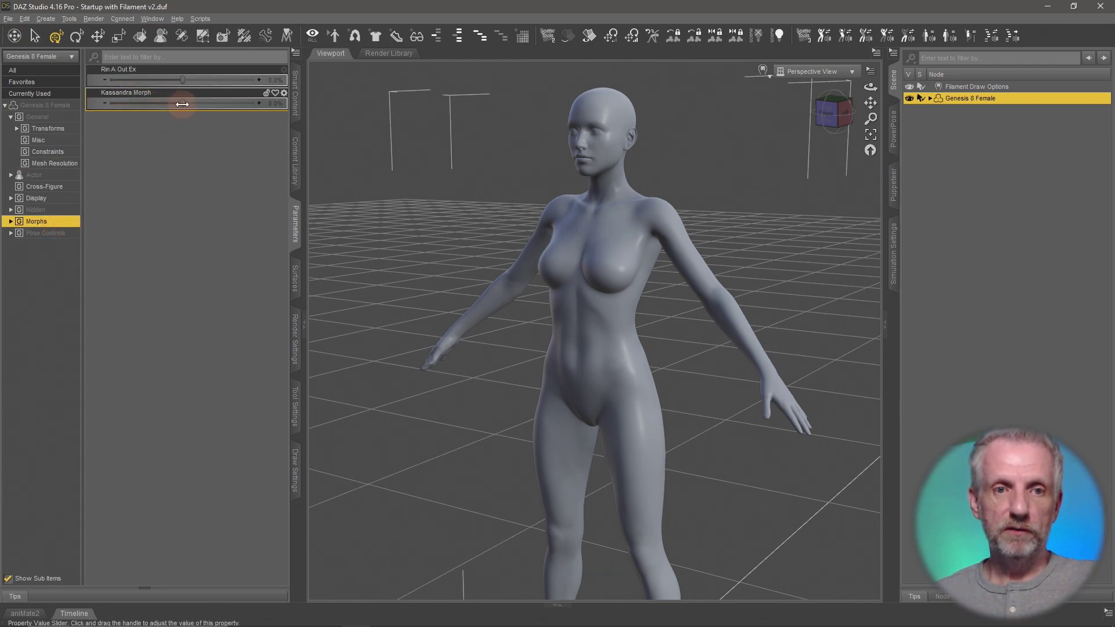
pyautogui.moveTo(182, 104); pyautogui.dragTo(95, 117)
pyautogui.scroll(3, 367, 194)
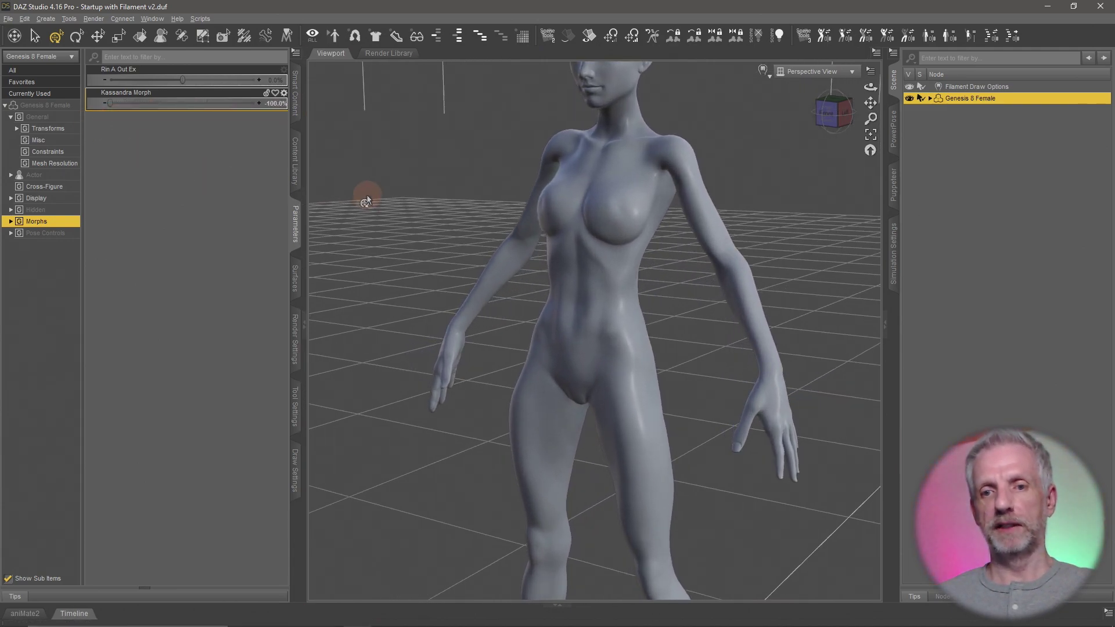
pyautogui.scroll(-4, 368, 194)
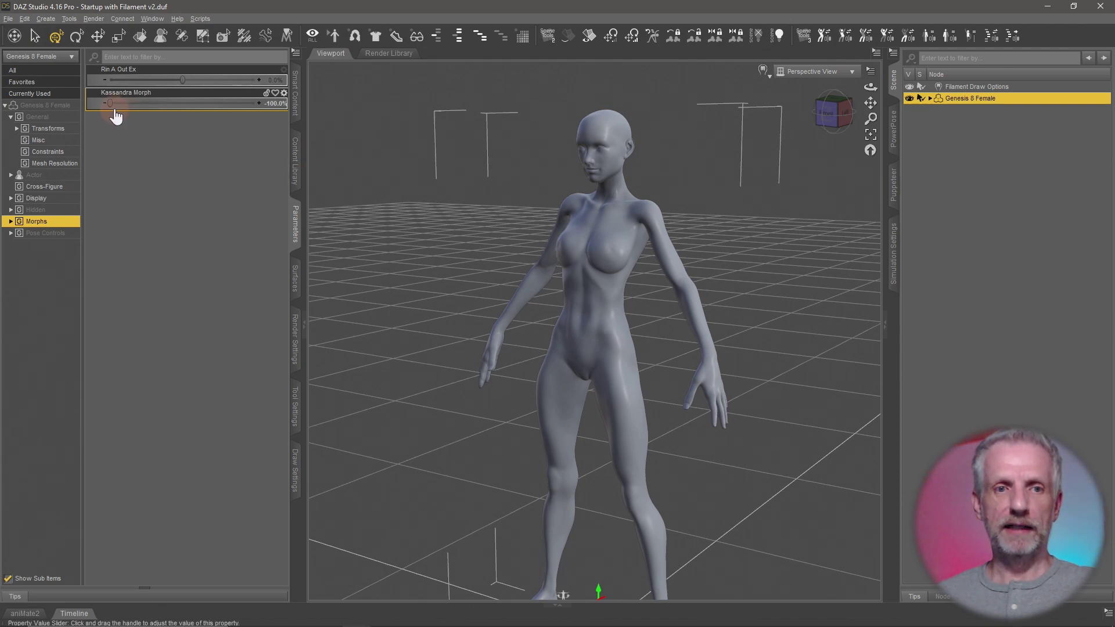
pyautogui.moveTo(111, 105); pyautogui.dragTo(300, 116)
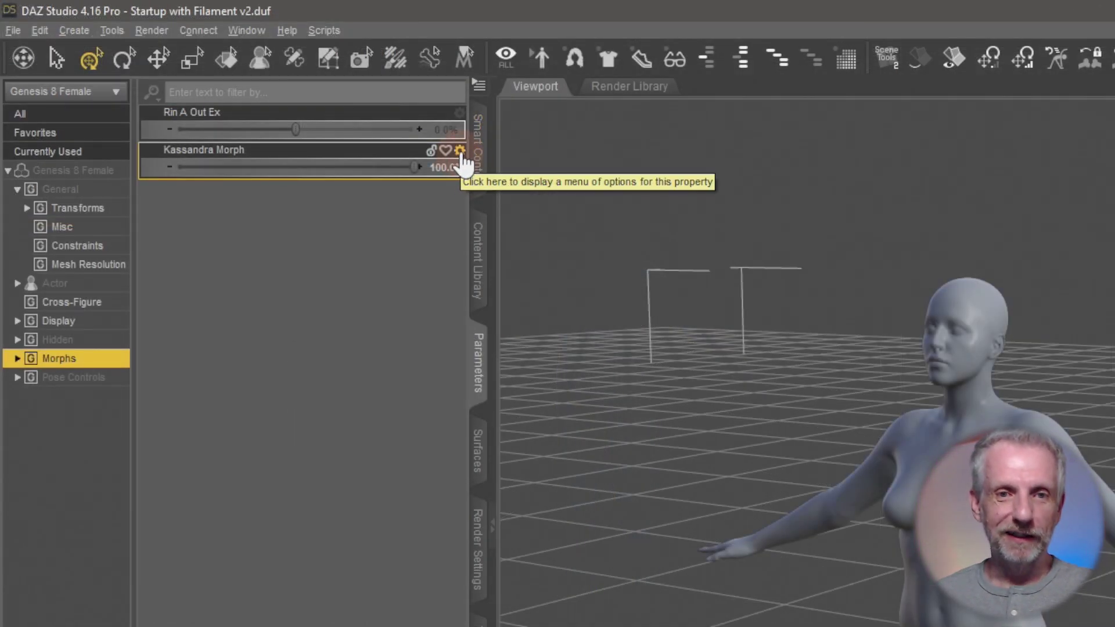
# Set the Kassandra Morph parameter's Min to 0 and test the slider's lower limit.
pyautogui.click(460, 151)
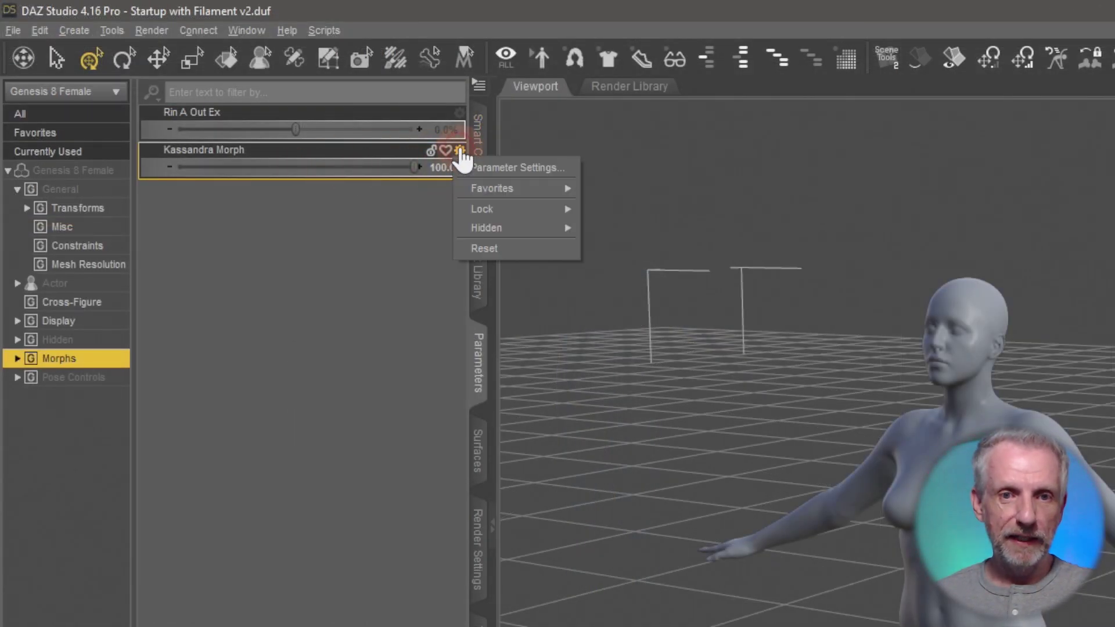
pyautogui.click(527, 168)
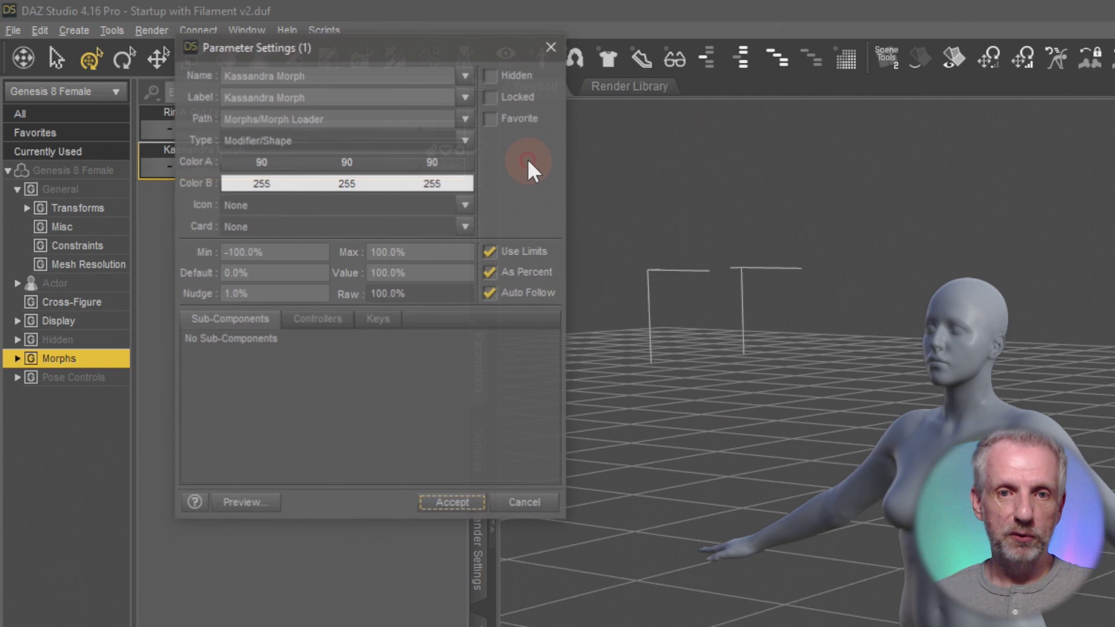
pyautogui.doubleClick(304, 254)
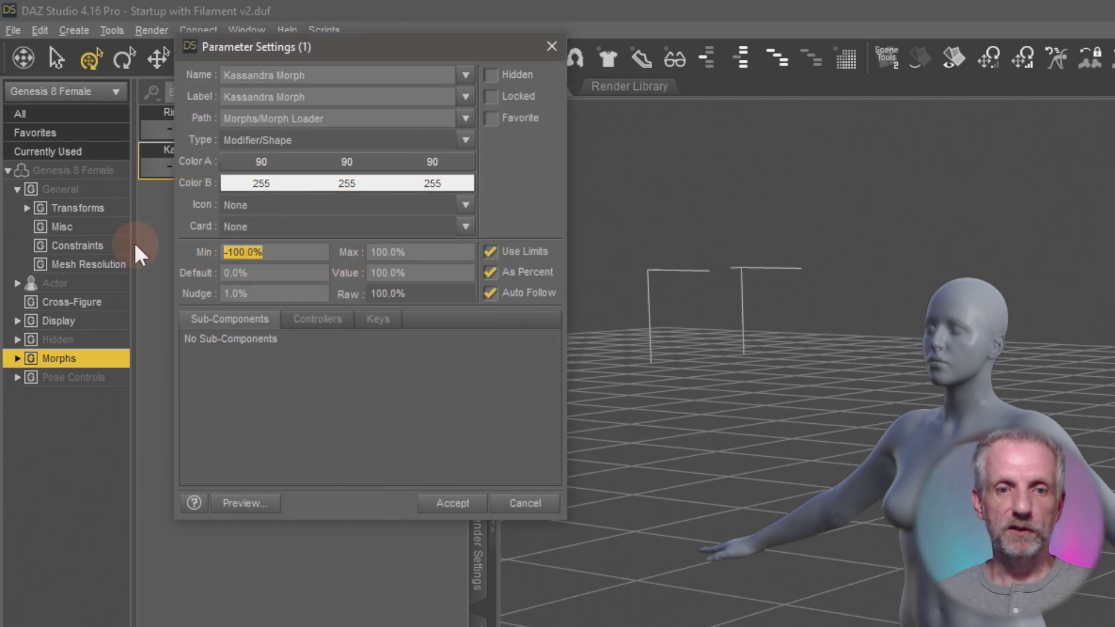
pyautogui.write('0')
pyautogui.press('Return')
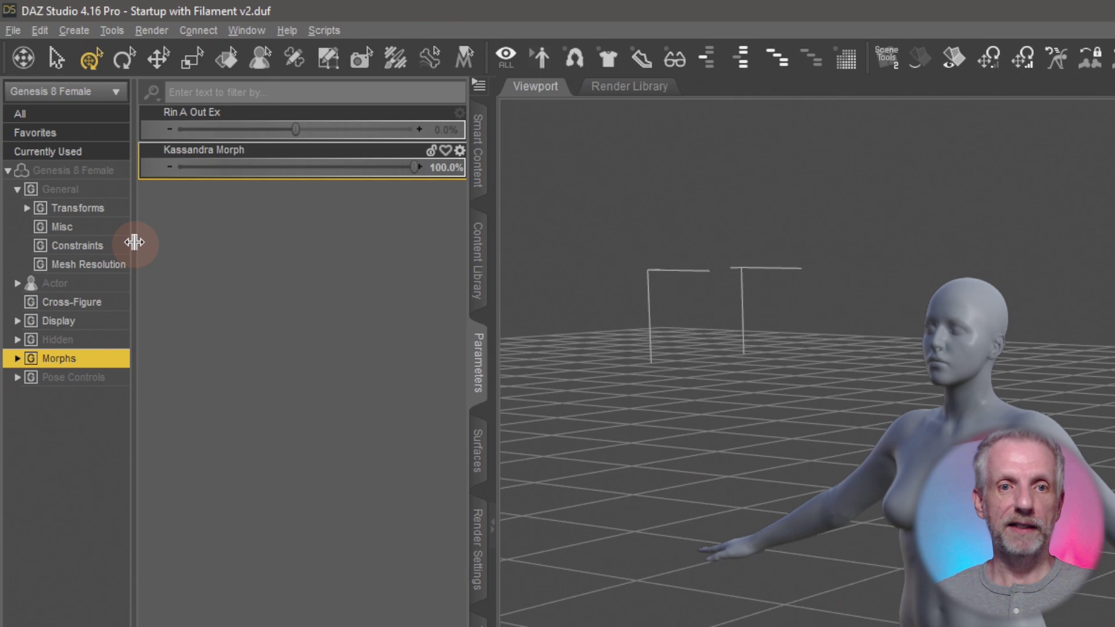
pyautogui.moveTo(414, 168); pyautogui.dragTo(127, 187)
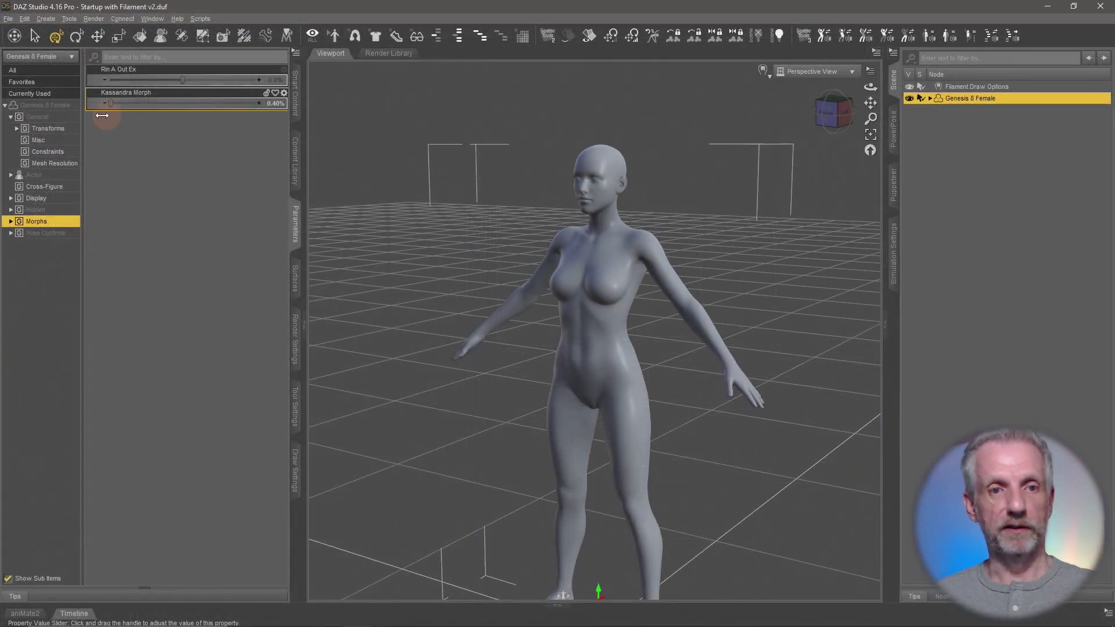
pyautogui.moveTo(102, 115); pyautogui.dragTo(352, 107)
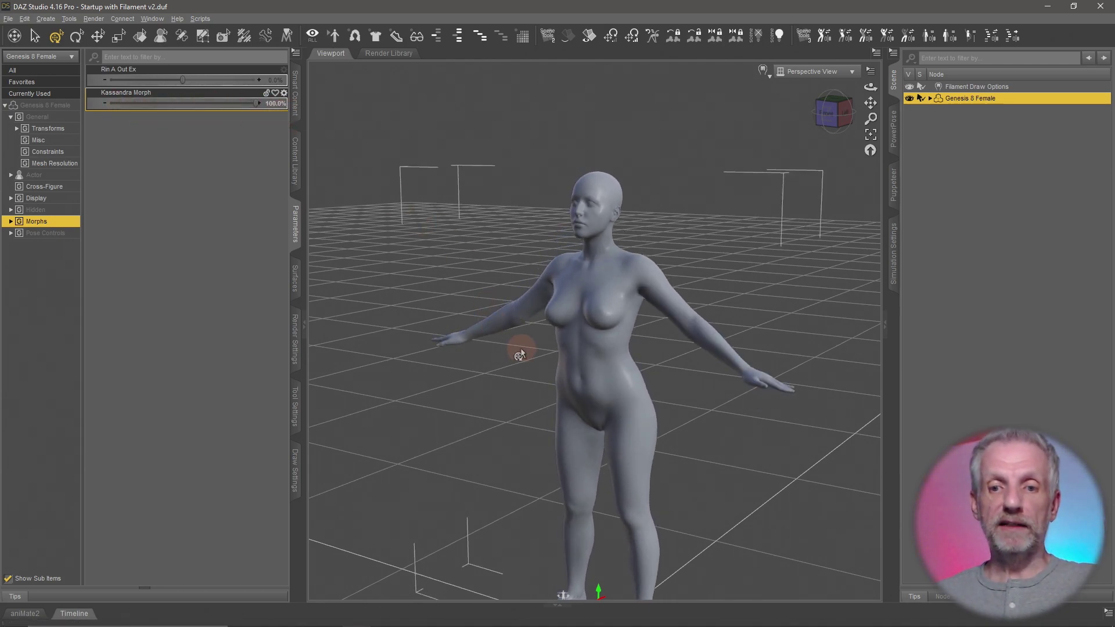
# Bend the right collar in PowerPose, then undo to restore the default pose.
pyautogui.scroll(5, 519, 349)
pyautogui.moveTo(518, 349)
pyautogui.mouseDown()
pyautogui.moveTo(566, 343)
pyautogui.moveTo(525, 353)
pyautogui.mouseUp()
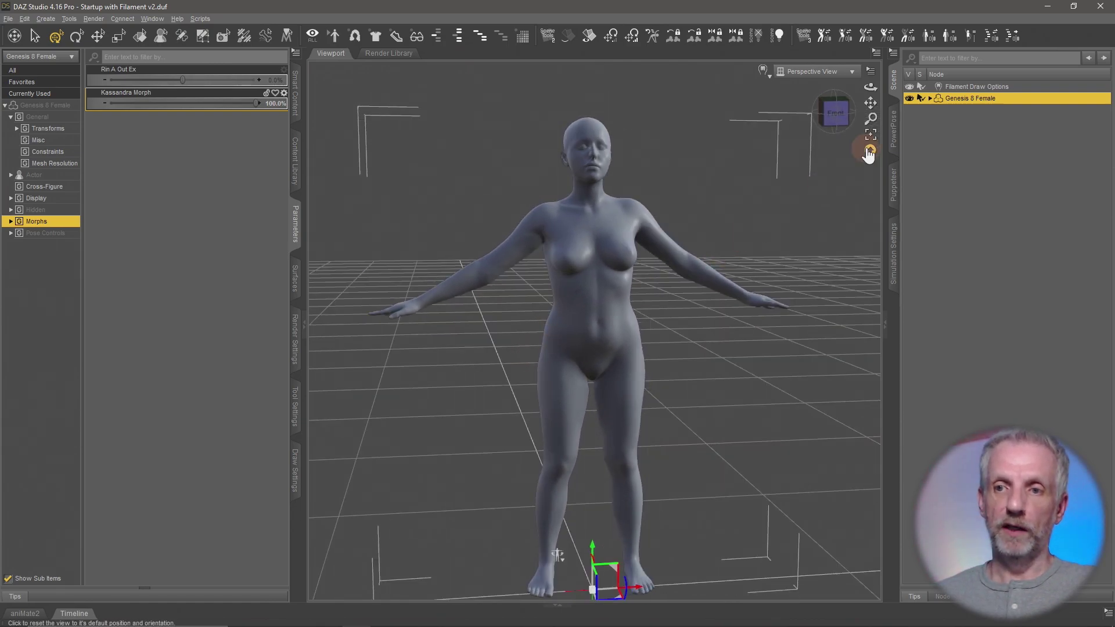
pyautogui.click(892, 131)
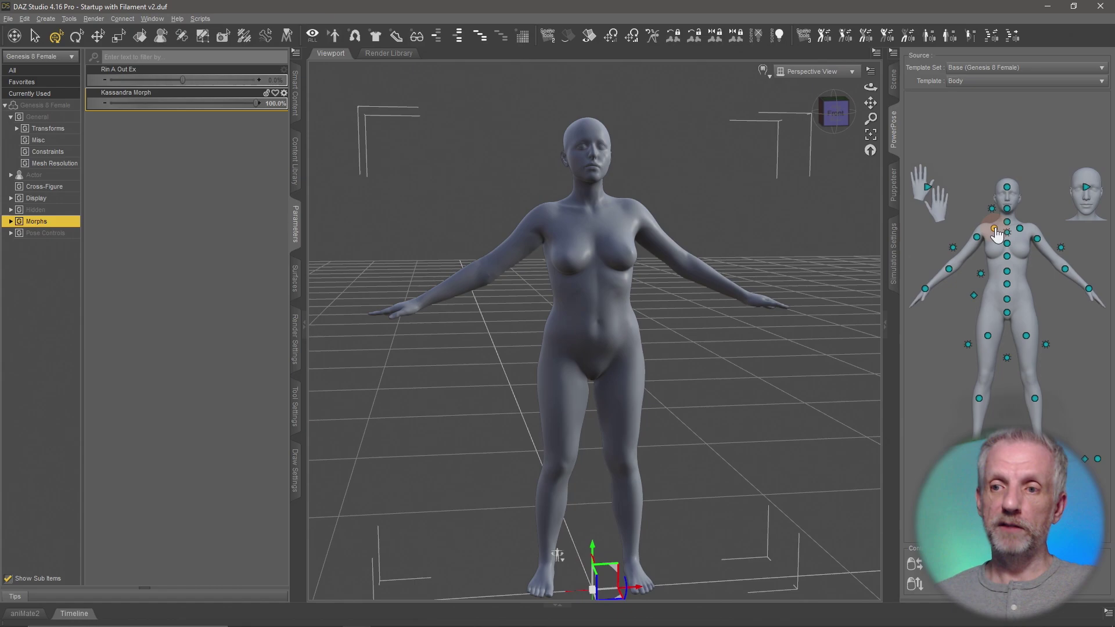
pyautogui.moveTo(996, 232)
pyautogui.mouseDown()
pyautogui.moveTo(920, 202)
pyautogui.moveTo(966, 243)
pyautogui.moveTo(895, 231)
pyautogui.moveTo(921, 248)
pyautogui.moveTo(964, 199)
pyautogui.moveTo(974, 228)
pyautogui.mouseUp()
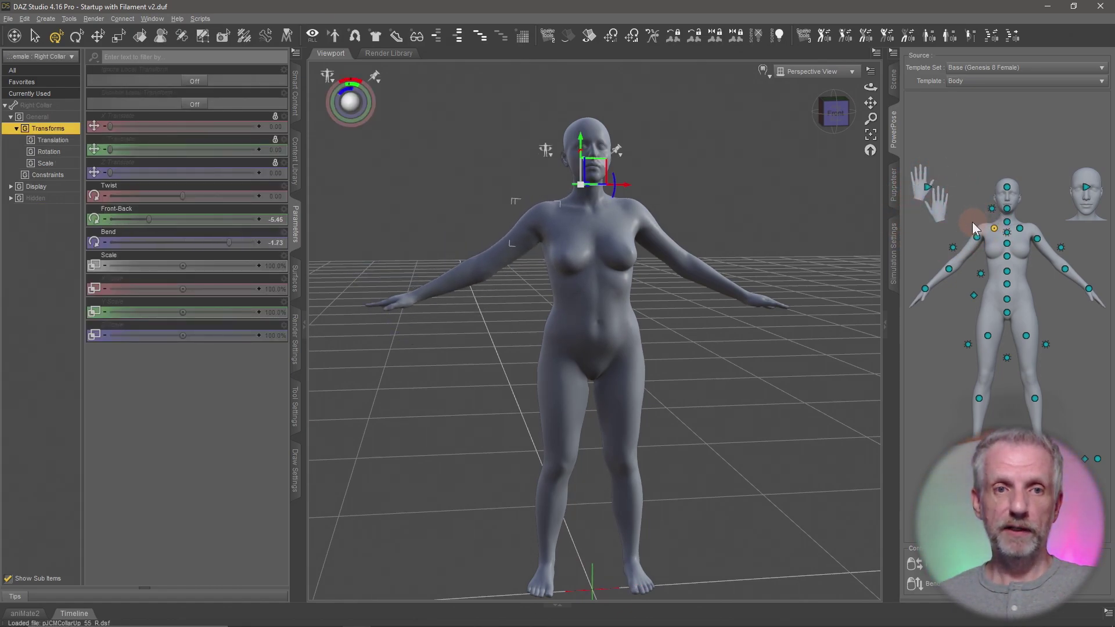
pyautogui.click(35, 36)
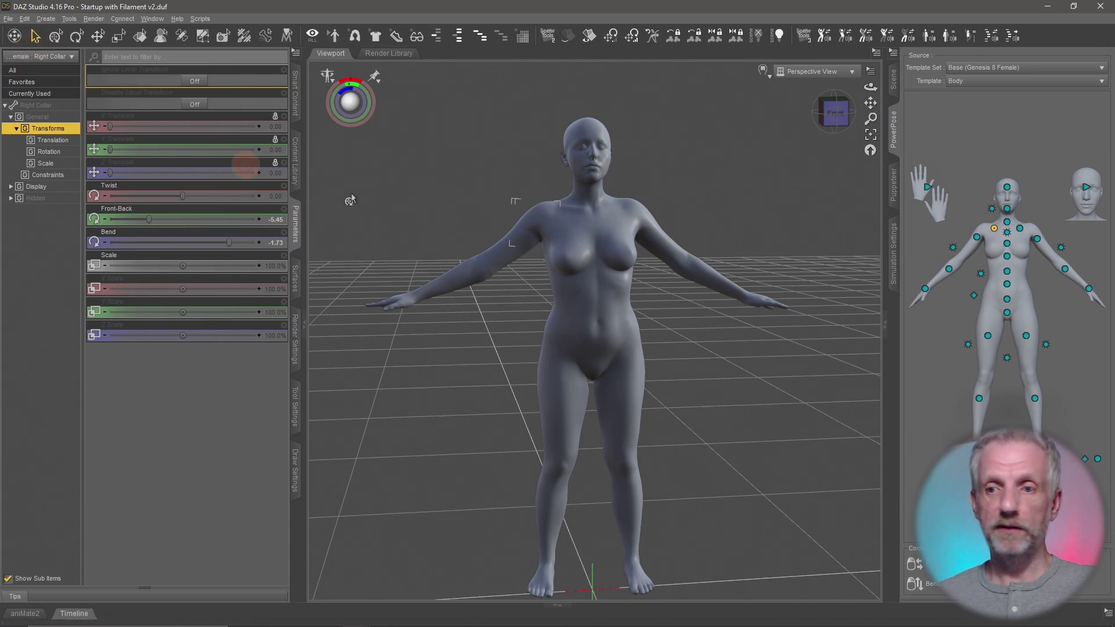
pyautogui.hotkey('ctrl', 'z')
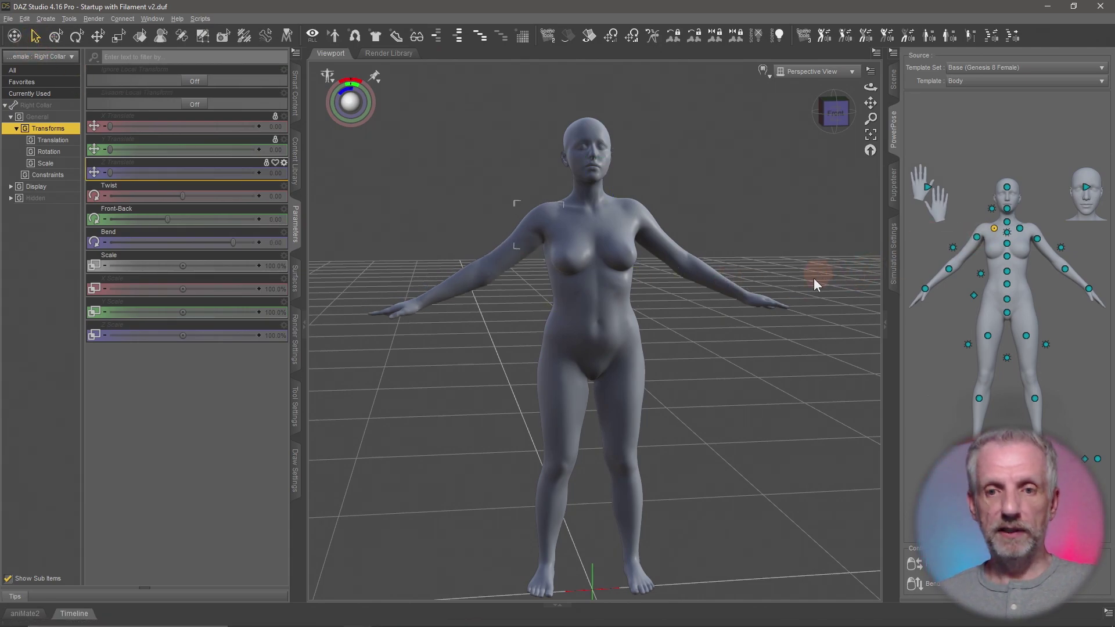
# Select Genesis 8 Female in the Scene hierarchy.
pyautogui.moveTo(717, 316)
pyautogui.mouseDown()
pyautogui.moveTo(699, 324)
pyautogui.moveTo(716, 320)
pyautogui.mouseUp()
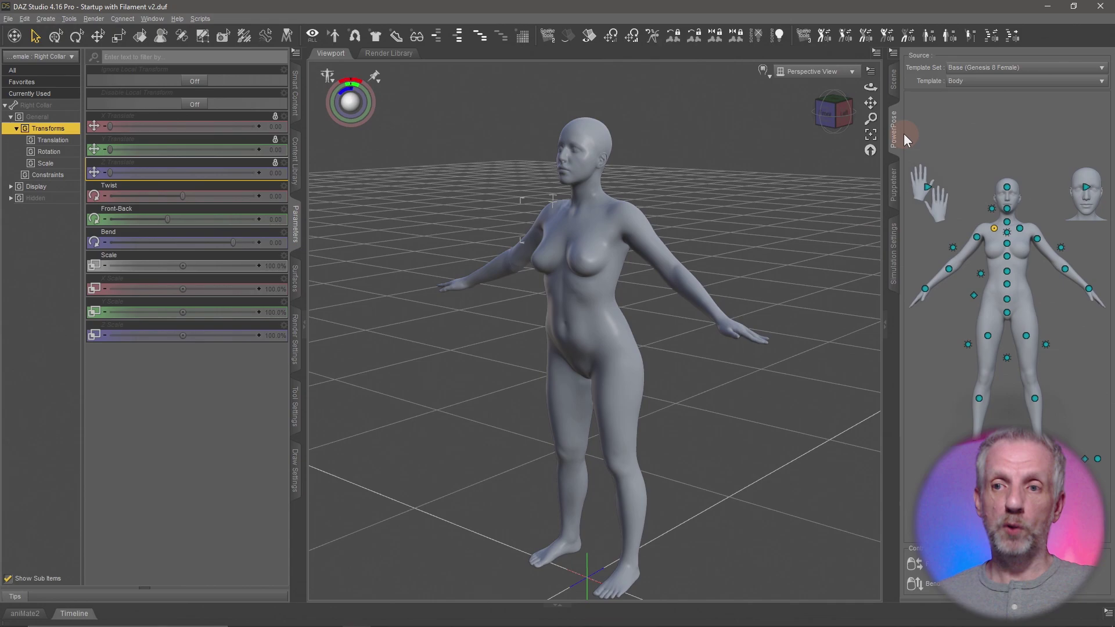
pyautogui.click(894, 79)
pyautogui.click(982, 99)
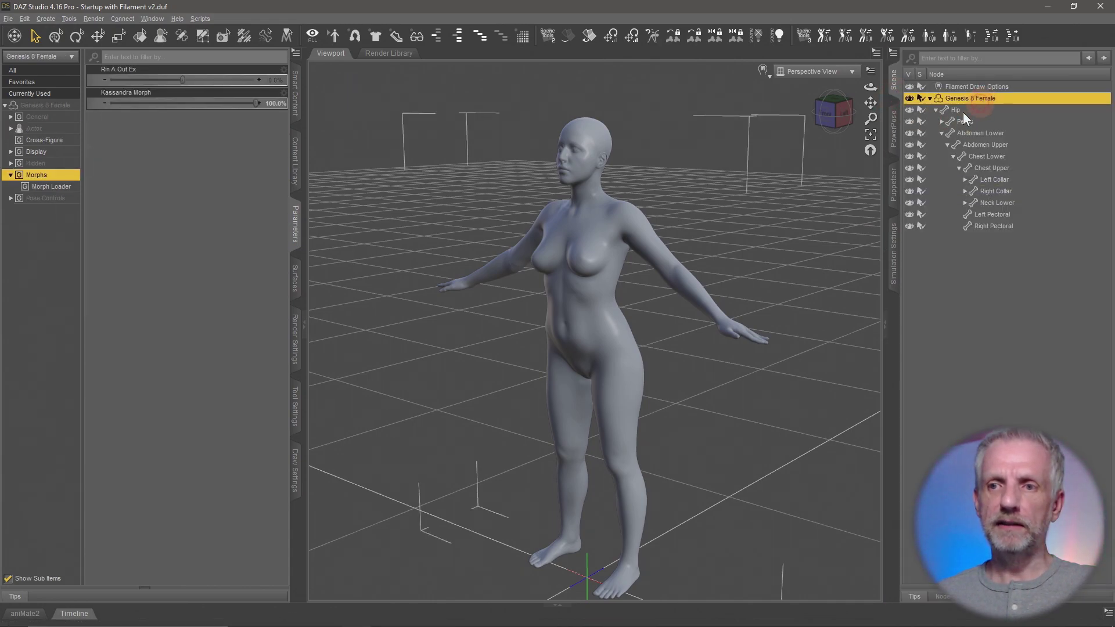
# Apply Base Pose Standing A from the Starter Essentials poses, then undo back to the A-pose.
pyautogui.click(295, 96)
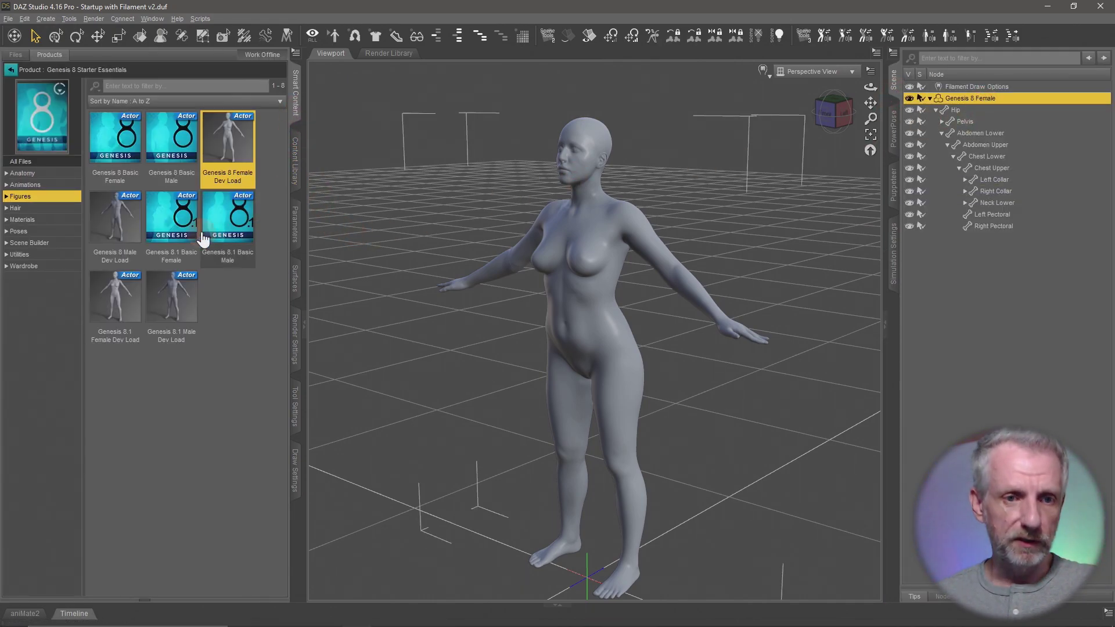
pyautogui.click(47, 231)
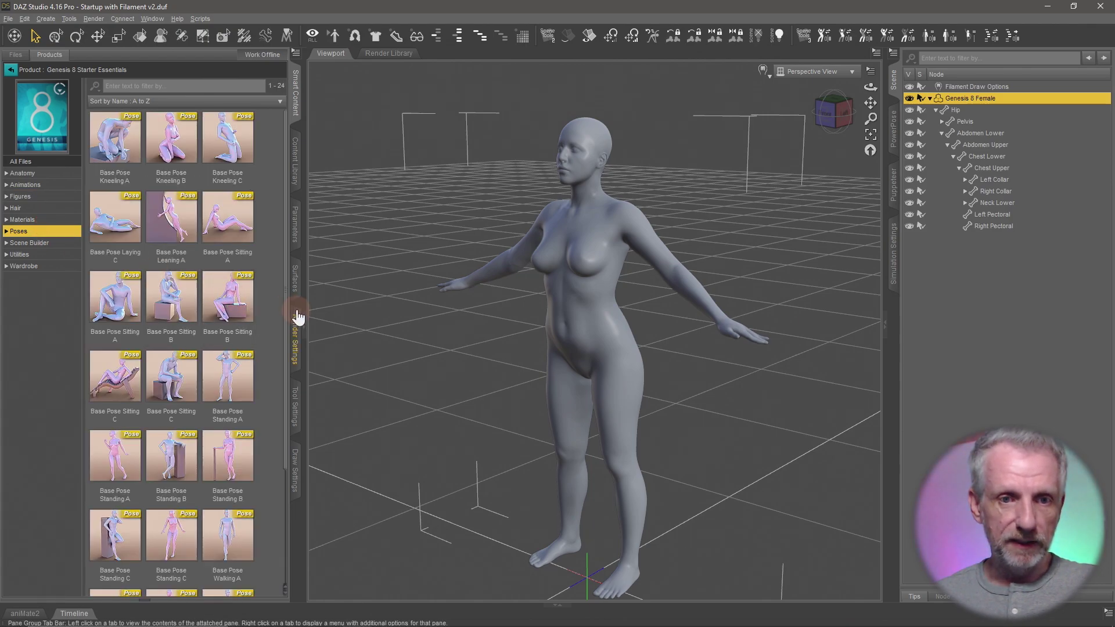
pyautogui.moveTo(232, 381); pyautogui.dragTo(446, 414)
pyautogui.keyDown('alt'); pyautogui.moveTo(480, 361); pyautogui.dragTo(568, 339); pyautogui.keyUp('alt')
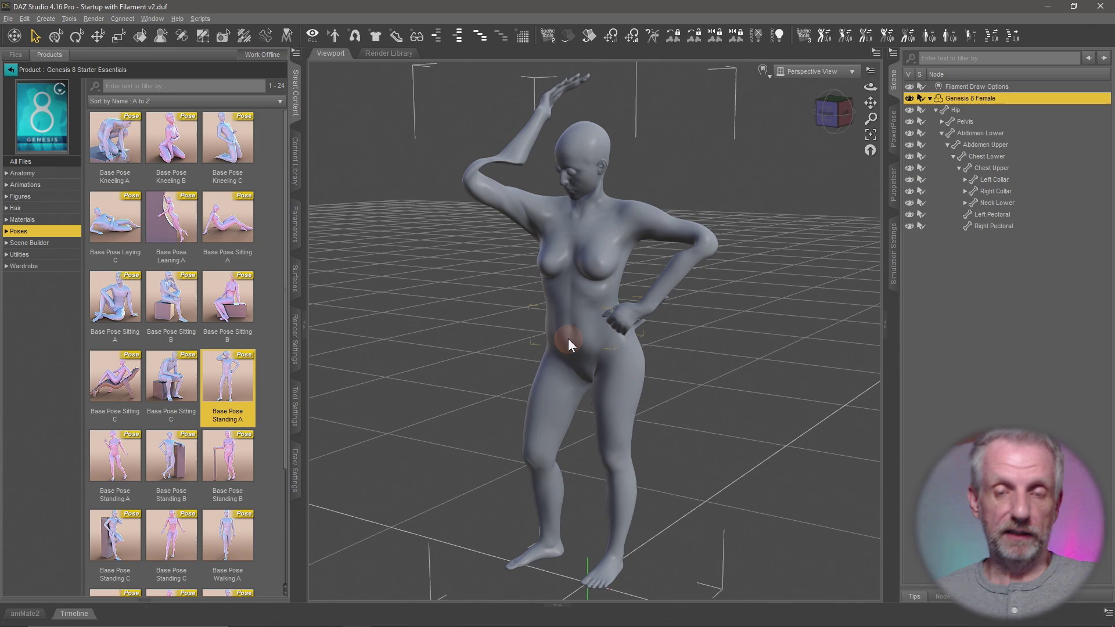
pyautogui.hotkey('ctrl', 'z')
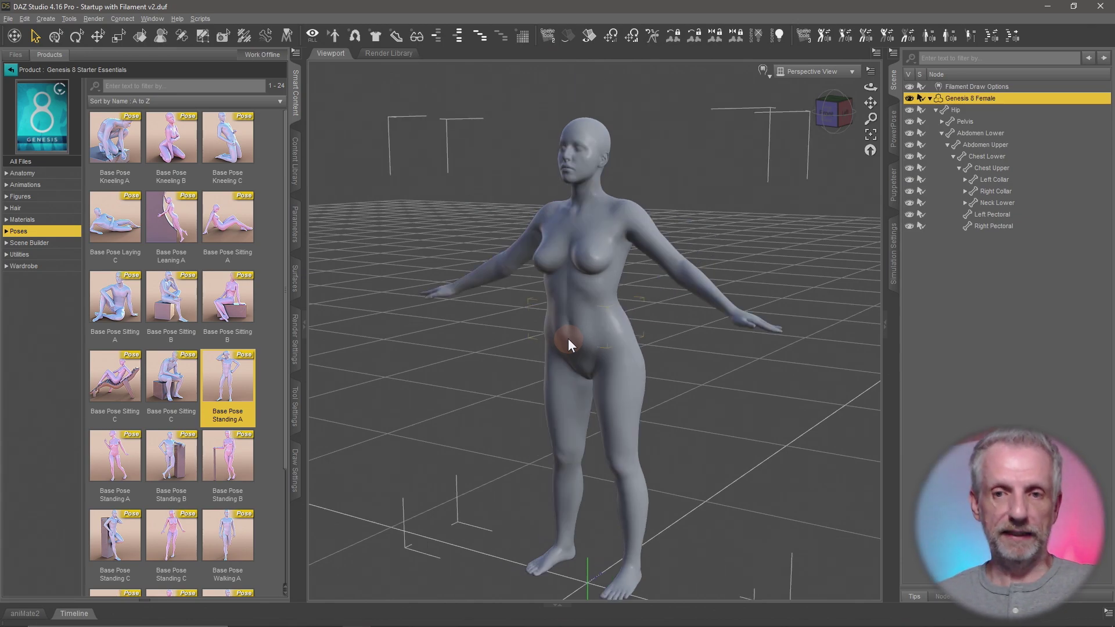
pyautogui.keyDown('alt'); pyautogui.moveTo(683, 386); pyautogui.dragTo(393, 299); pyautogui.keyUp('alt')
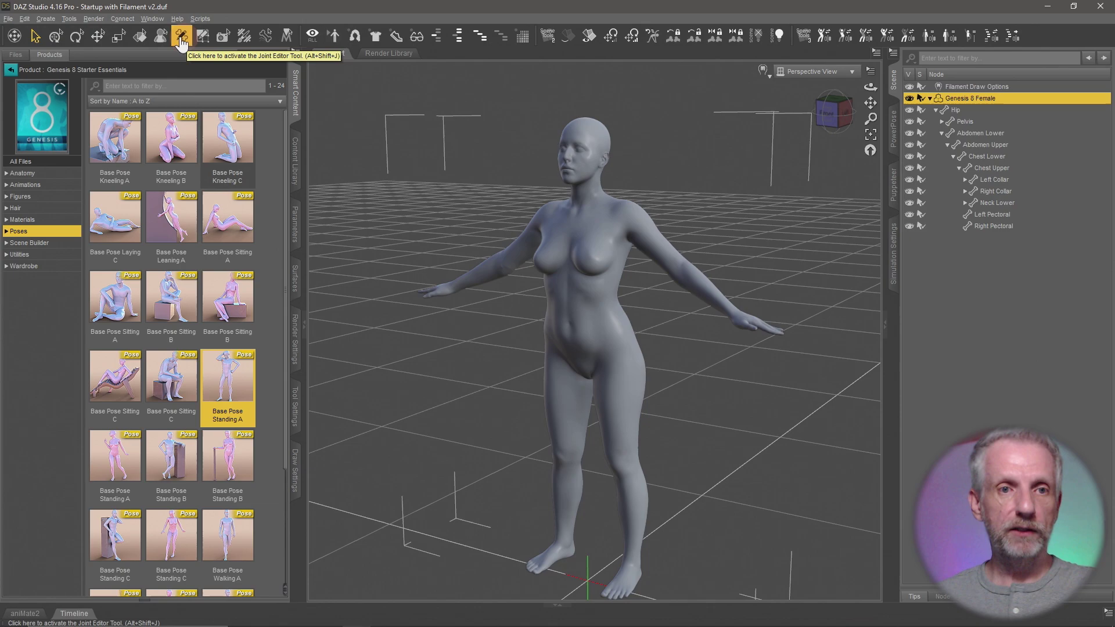
# With the Joint Editor active, run Adjust Rigging To Shape and accept refitting all bones.
pyautogui.click(69, 19)
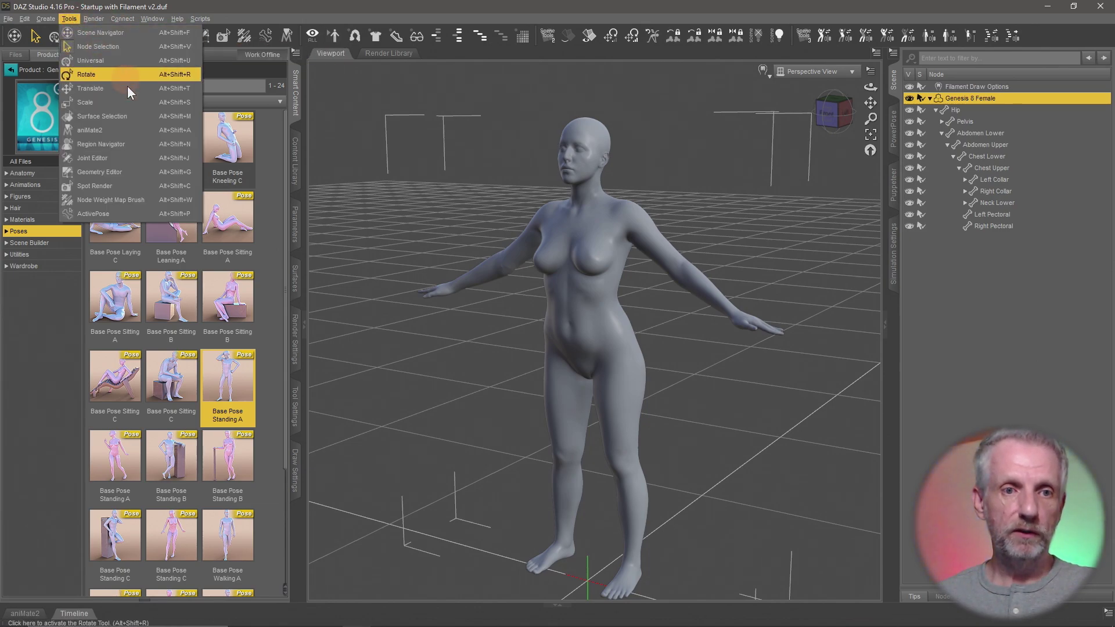
pyautogui.click(148, 158)
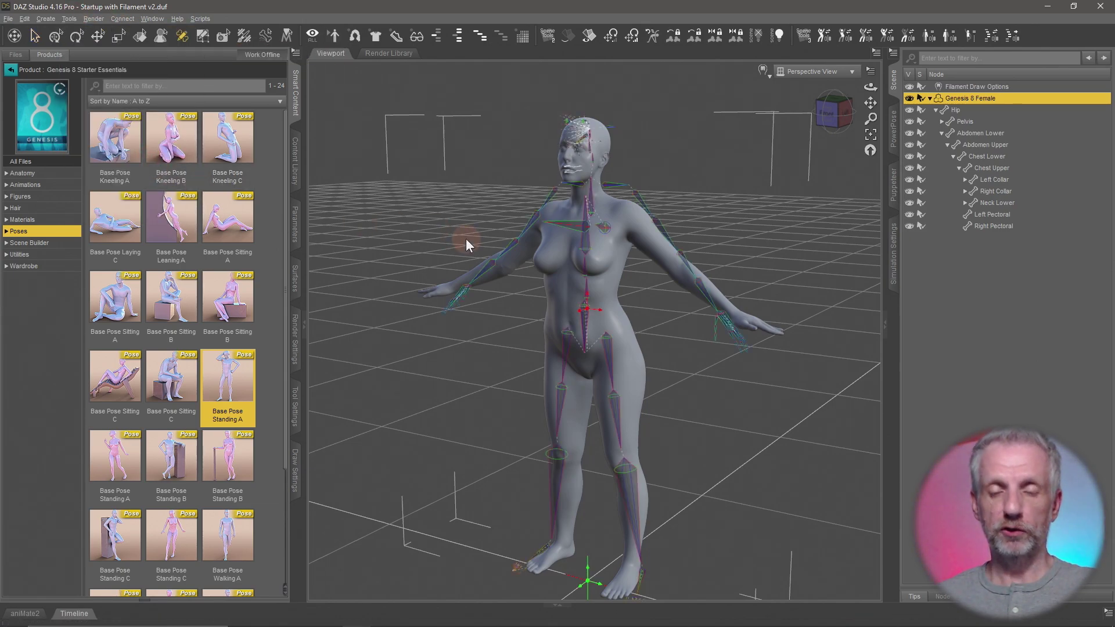
pyautogui.moveTo(505, 301)
pyautogui.keyDown('alt'); pyautogui.mouseDown()
pyautogui.moveTo(515, 297)
pyautogui.moveTo(501, 303)
pyautogui.mouseUp(); pyautogui.keyUp('alt')
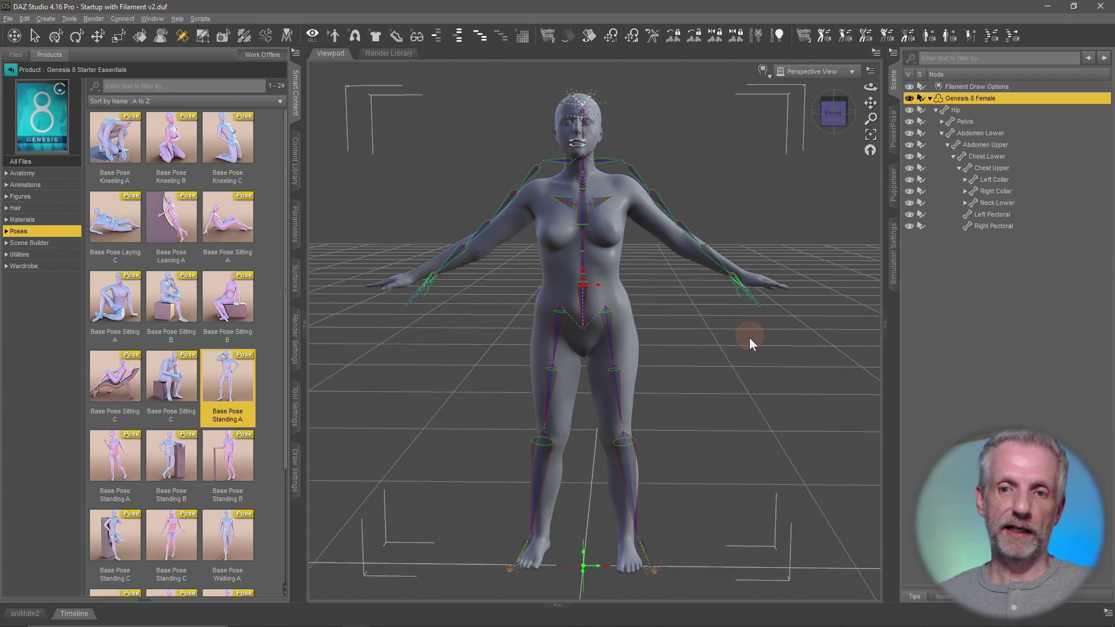
pyautogui.keyDown('alt'); pyautogui.moveTo(718, 345); pyautogui.dragTo(718, 345); pyautogui.keyUp('alt')
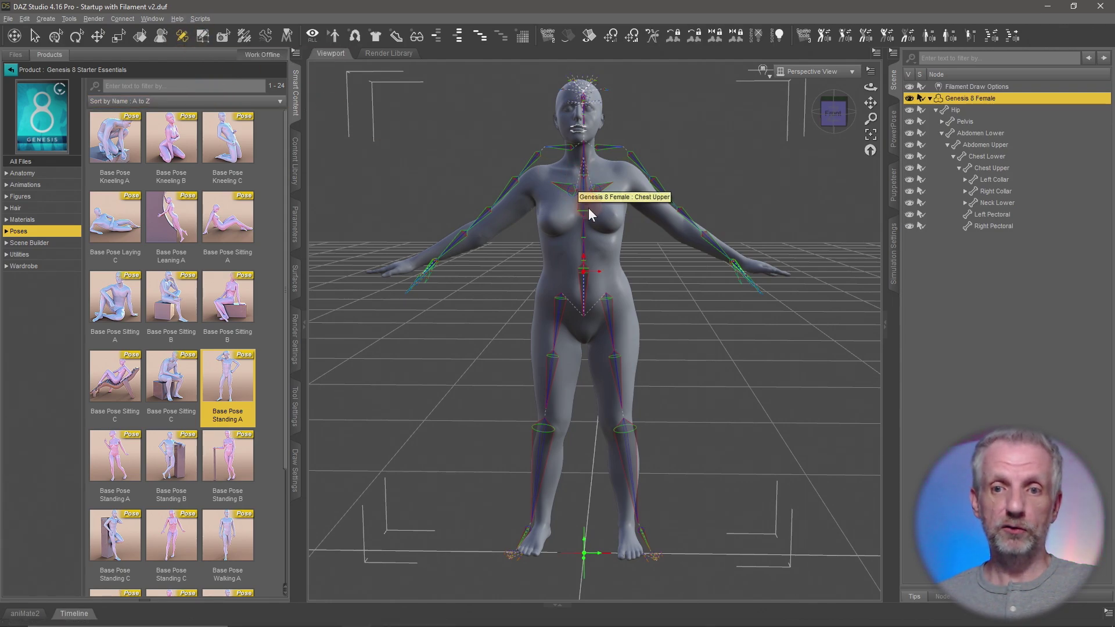
pyautogui.rightClick(597, 235)
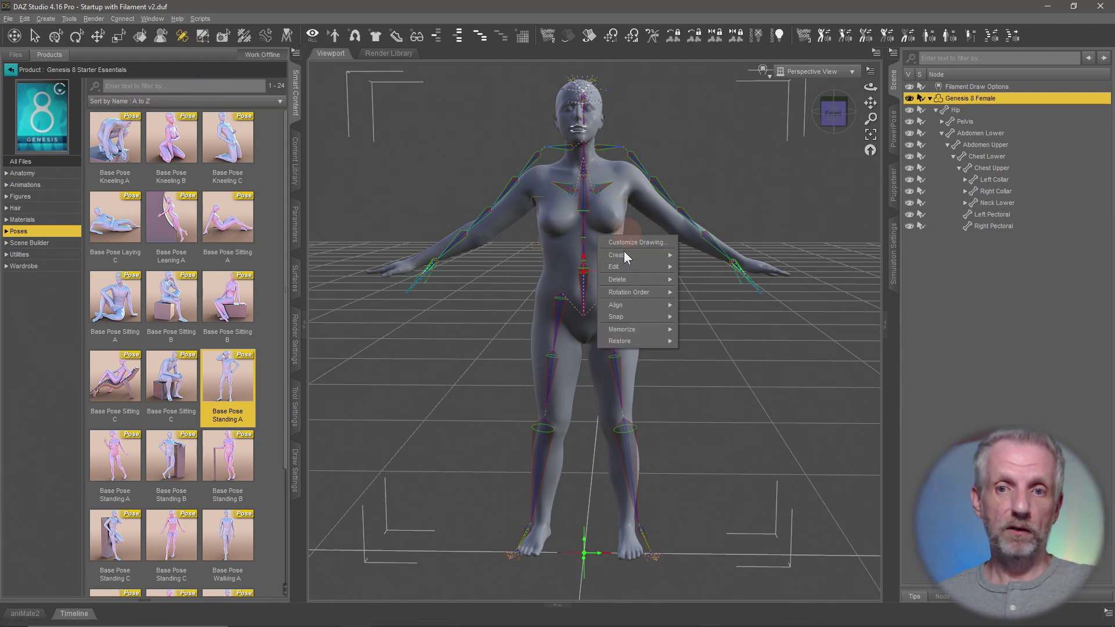
pyautogui.moveTo(655, 268)
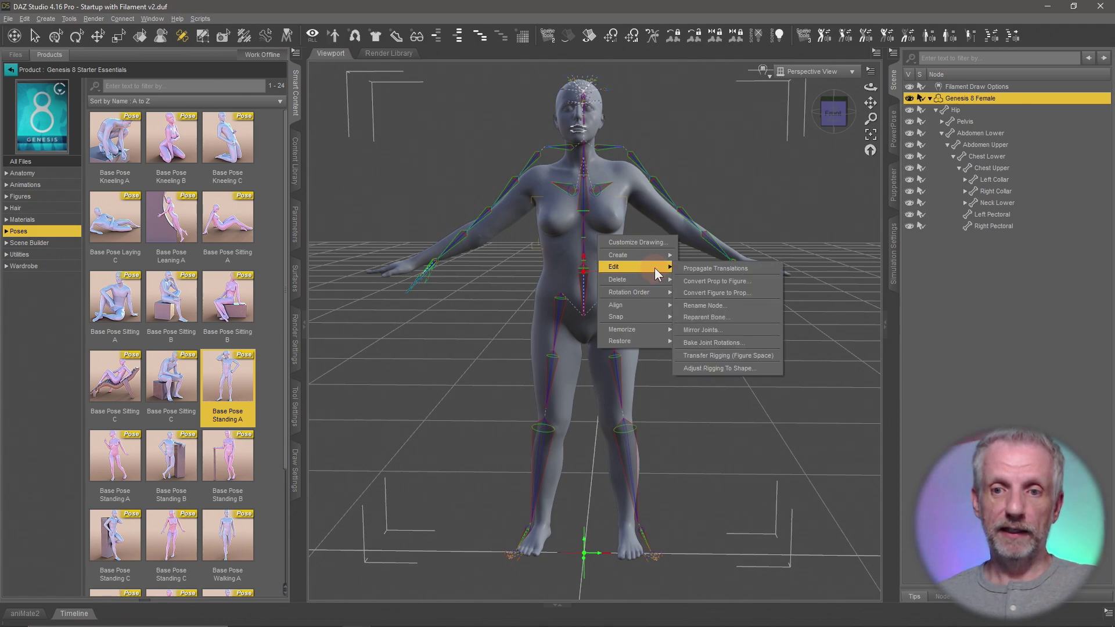
pyautogui.click(761, 371)
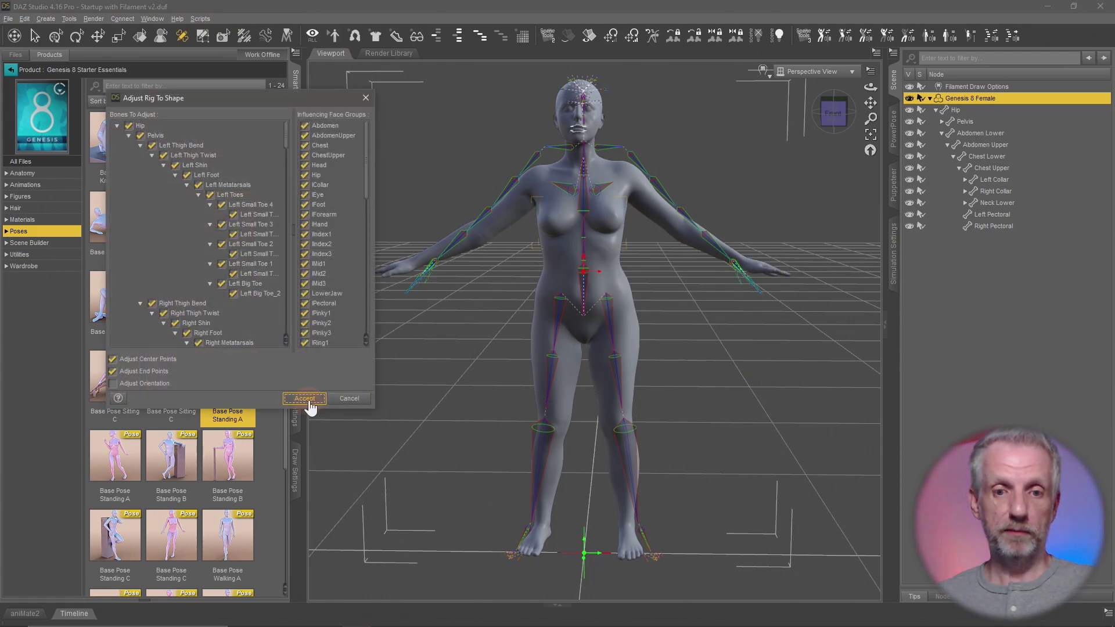
pyautogui.scroll(-7, 247, 266)
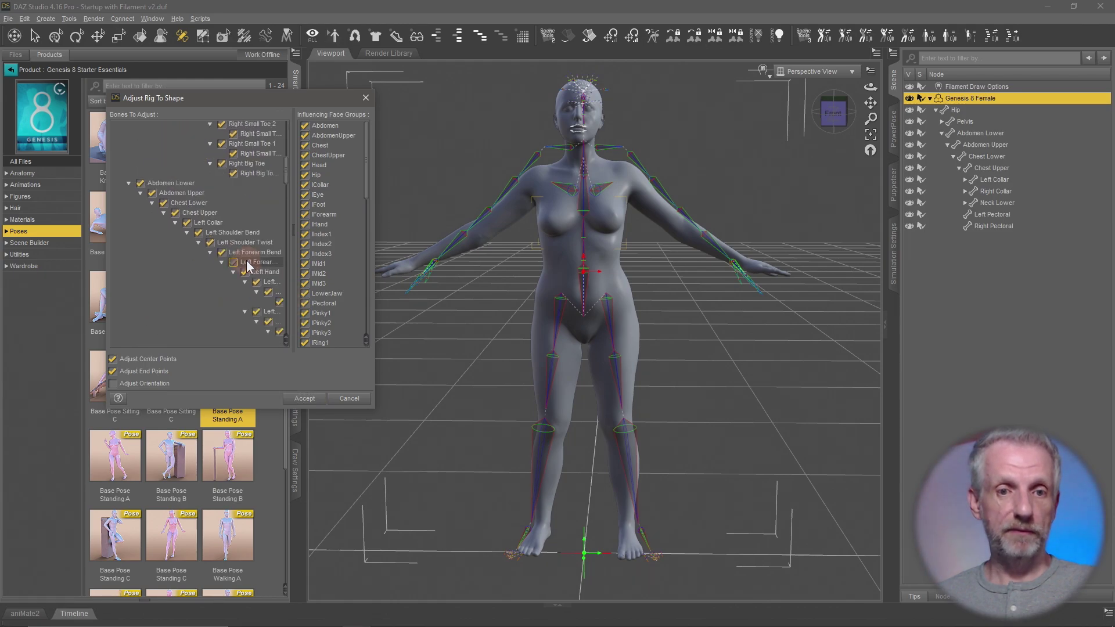
pyautogui.click(306, 399)
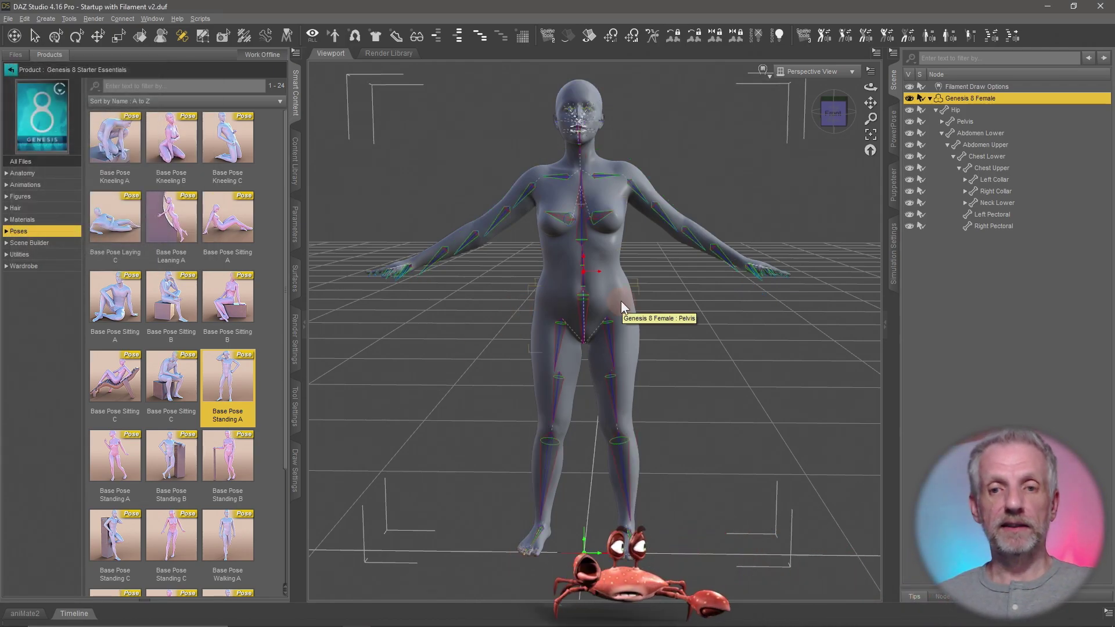
# Drop the Kassandra Morph to about 1% in Parameters and inspect the rig.
pyautogui.moveTo(622, 301)
pyautogui.keyDown('alt'); pyautogui.mouseDown()
pyautogui.moveTo(749, 305)
pyautogui.moveTo(601, 302)
pyautogui.moveTo(628, 304)
pyautogui.moveTo(607, 289)
pyautogui.mouseUp(); pyautogui.keyUp('alt')
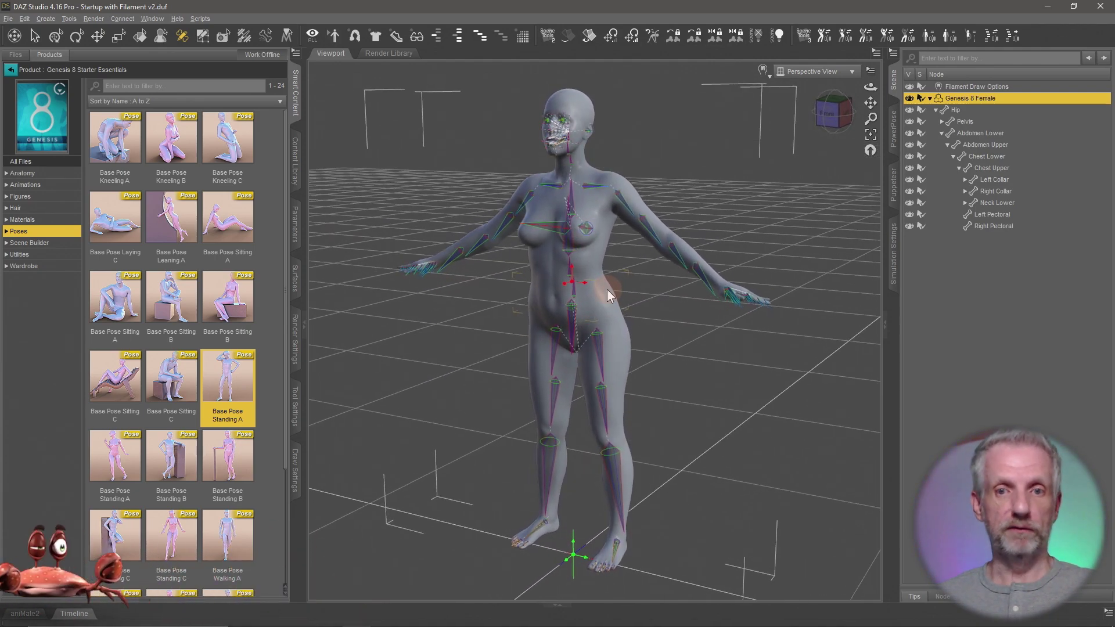
pyautogui.click(296, 229)
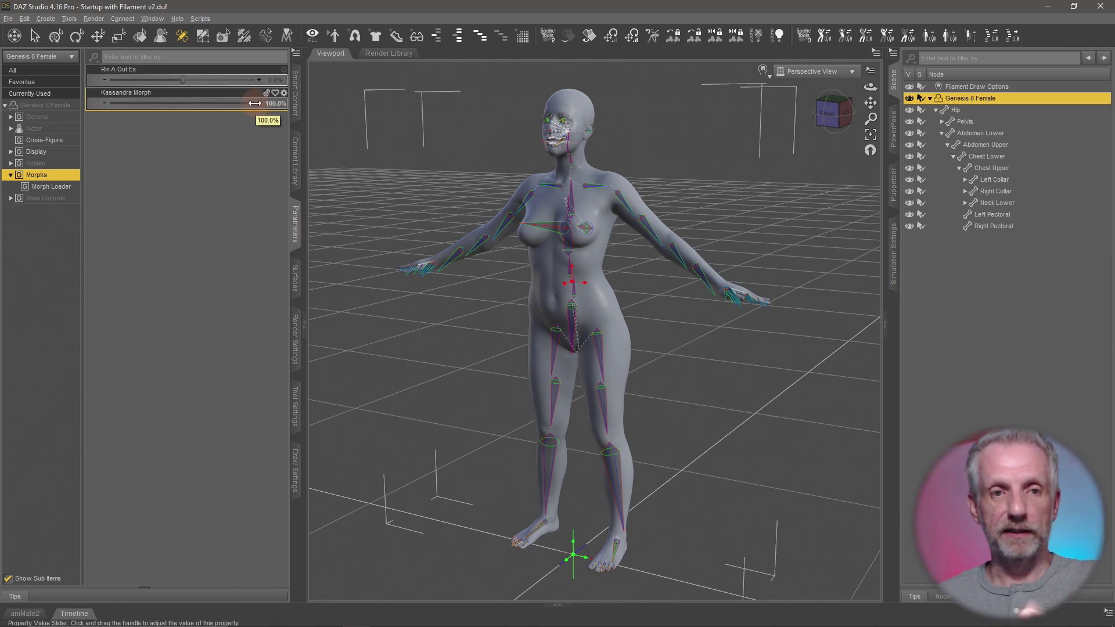
pyautogui.moveTo(254, 104); pyautogui.dragTo(45, 126)
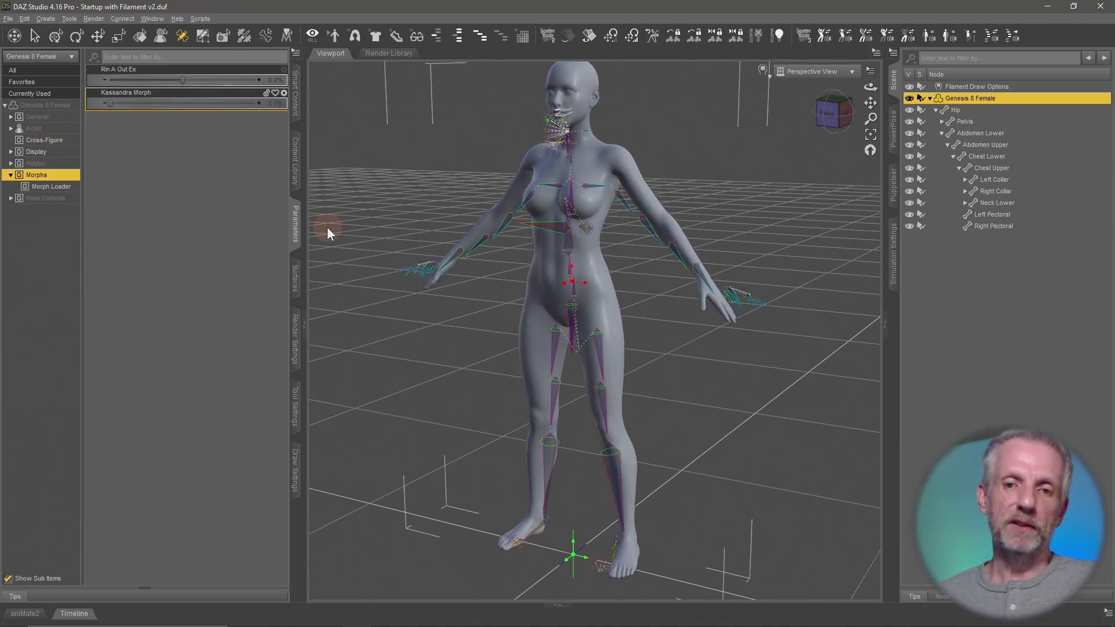
pyautogui.moveTo(871, 86)
pyautogui.mouseDown()
pyautogui.moveTo(846, 87)
pyautogui.moveTo(871, 86)
pyautogui.mouseUp()
pyautogui.moveTo(459, 336); pyautogui.dragTo(465, 339)
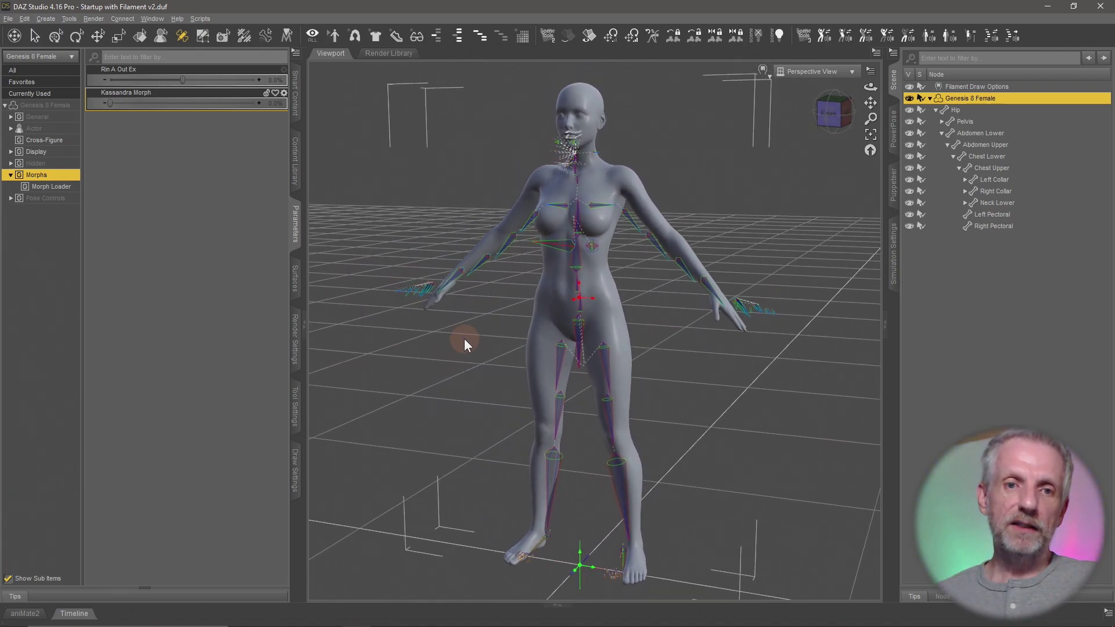
# Raise the Kassandra Morph to about 62%, then restore it to 100%.
pyautogui.moveTo(109, 104); pyautogui.dragTo(280, 108)
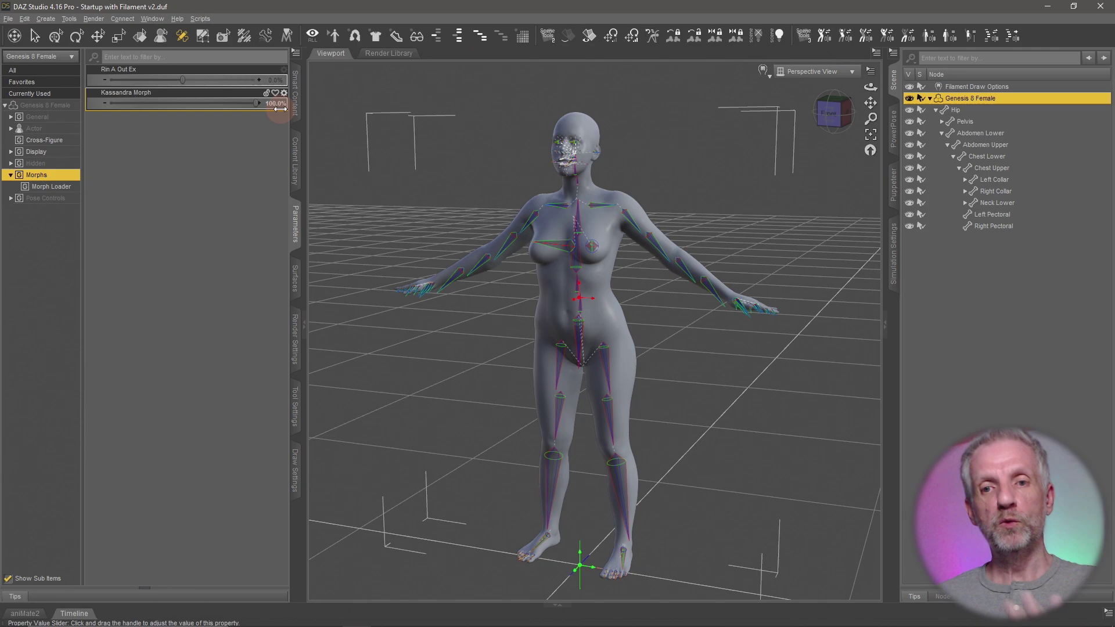
pyautogui.moveTo(249, 109); pyautogui.dragTo(273, 106)
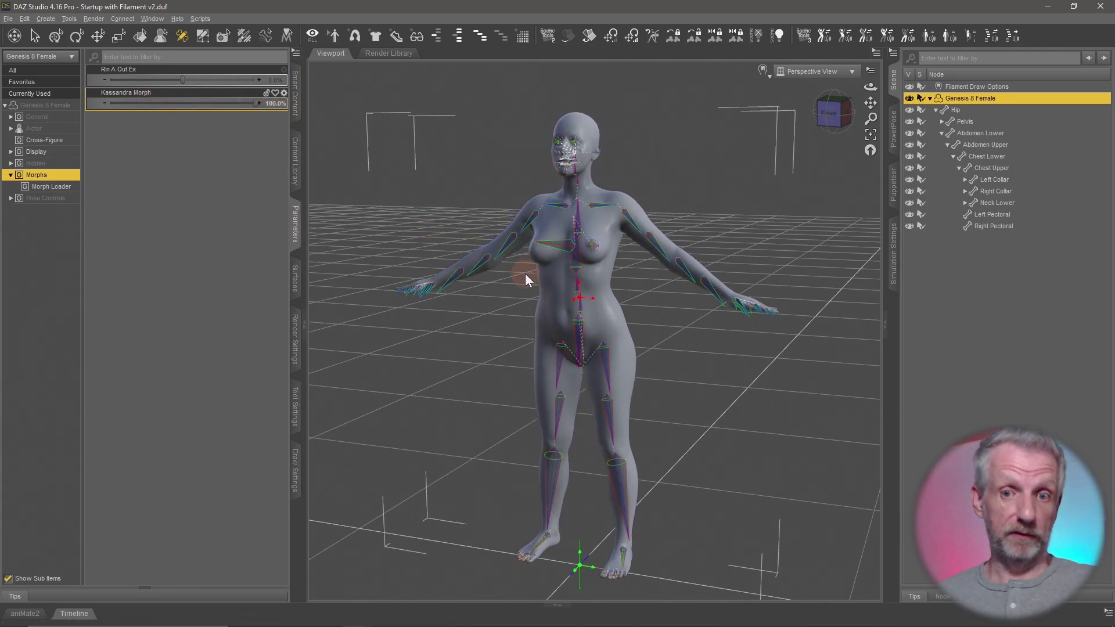
pyautogui.moveTo(527, 273); pyautogui.dragTo(537, 280)
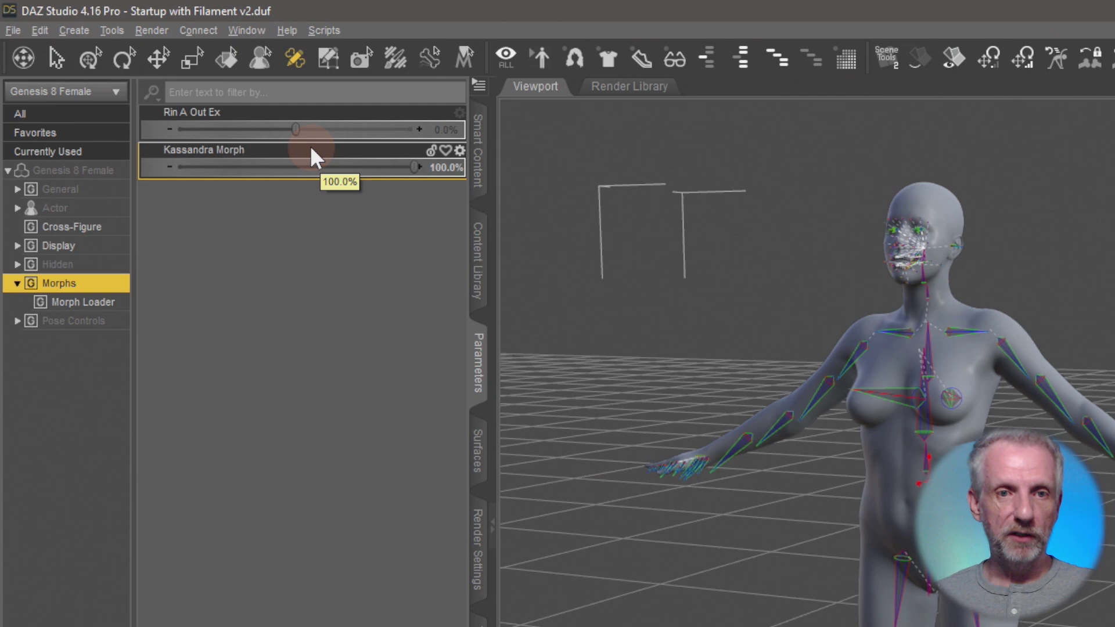
# With parameter Edit Mode on, ERC Freeze the adjusted rig into Kassandra Morph and accept.
pyautogui.rightClick(194, 91)
pyautogui.click(351, 159)
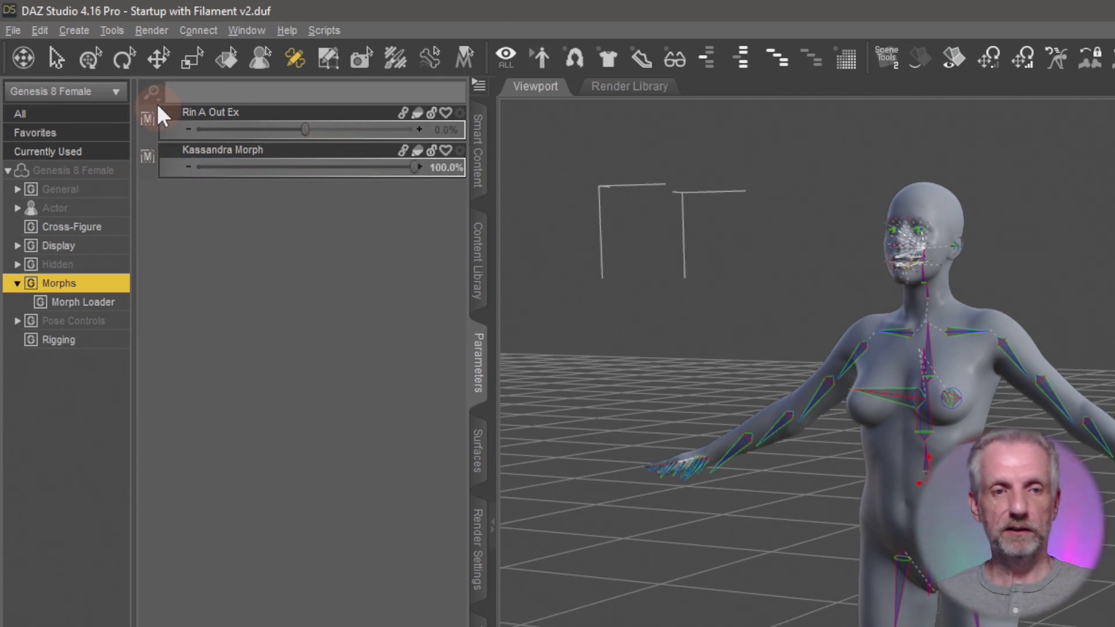
pyautogui.rightClick(355, 150)
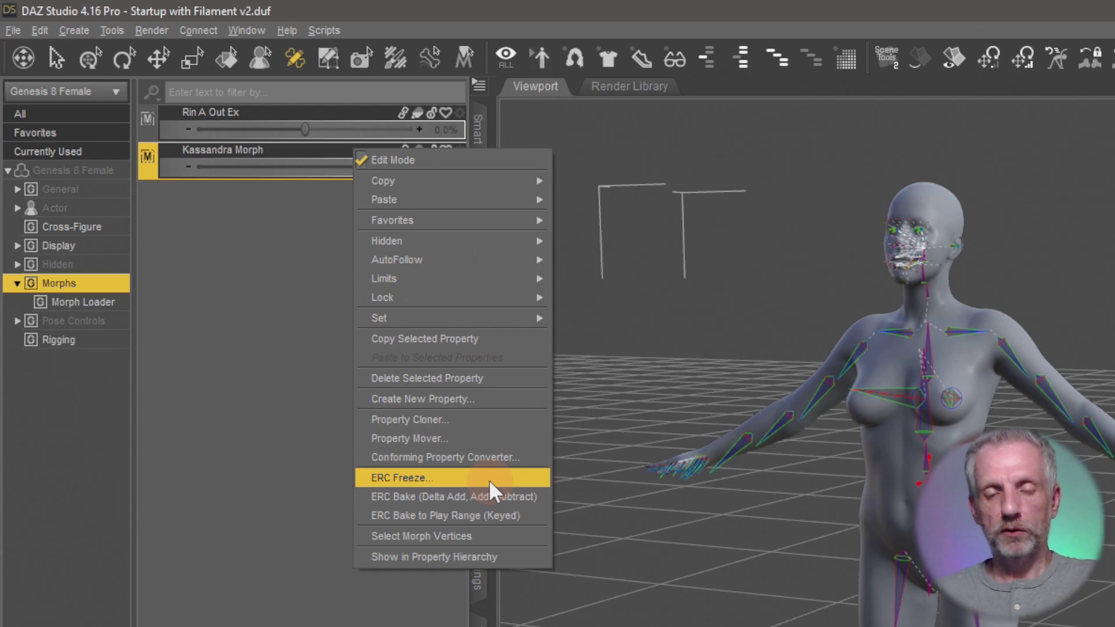
pyautogui.click(489, 478)
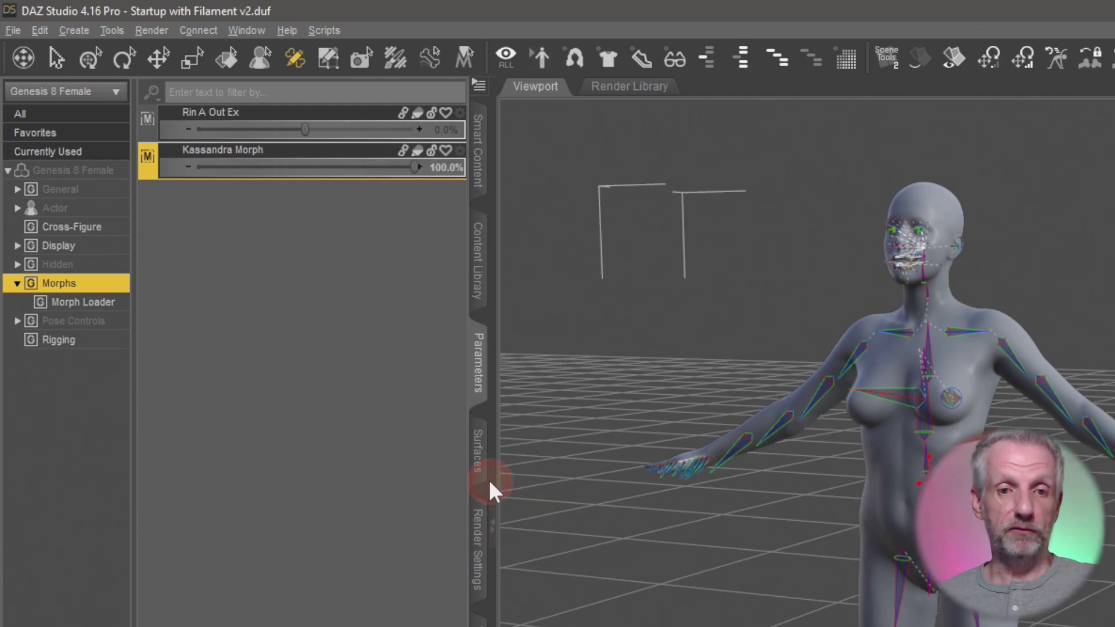
pyautogui.moveTo(889, 314); pyautogui.dragTo(511, 51)
pyautogui.click(571, 417)
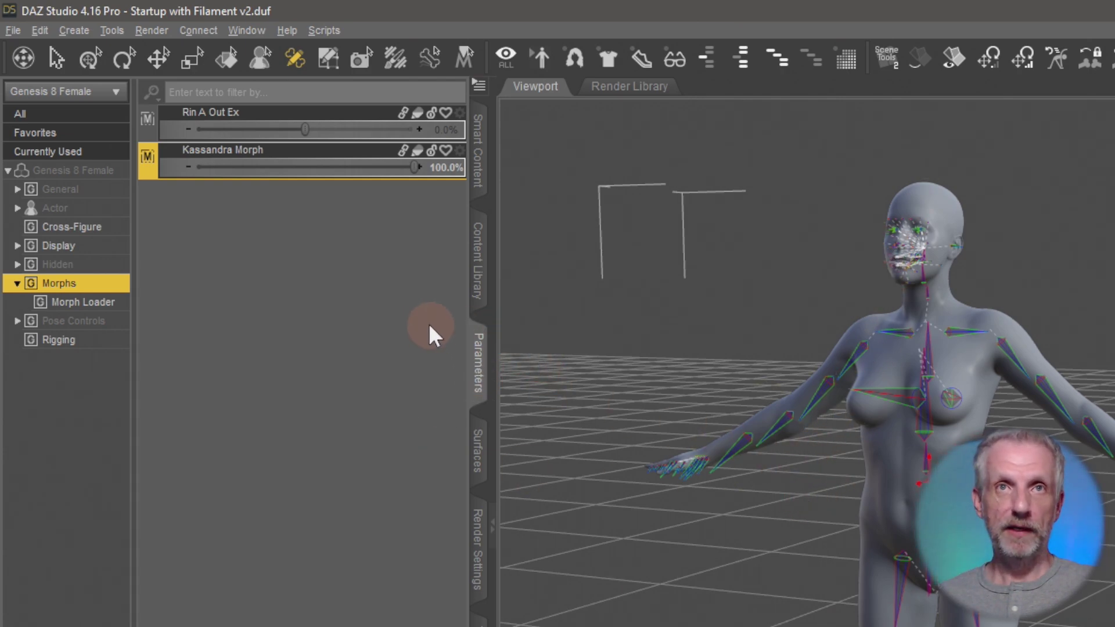
# Turn off Edit Mode and test the Kassandra Morph slider, leaving it at 100%.
pyautogui.rightClick(339, 150)
pyautogui.click(398, 162)
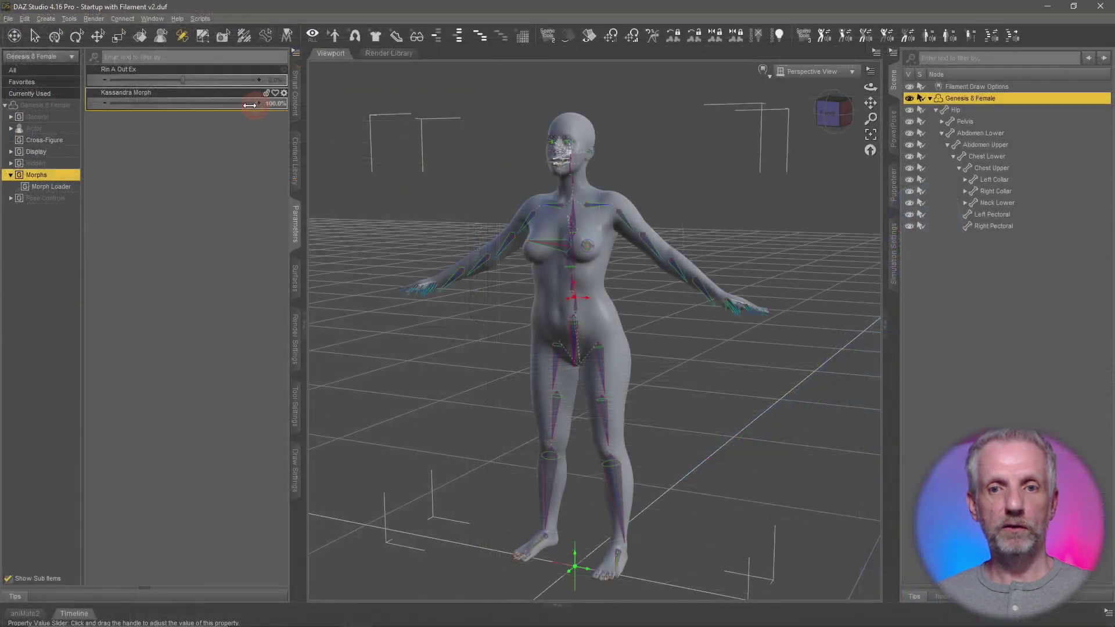
pyautogui.moveTo(249, 105); pyautogui.dragTo(275, 111)
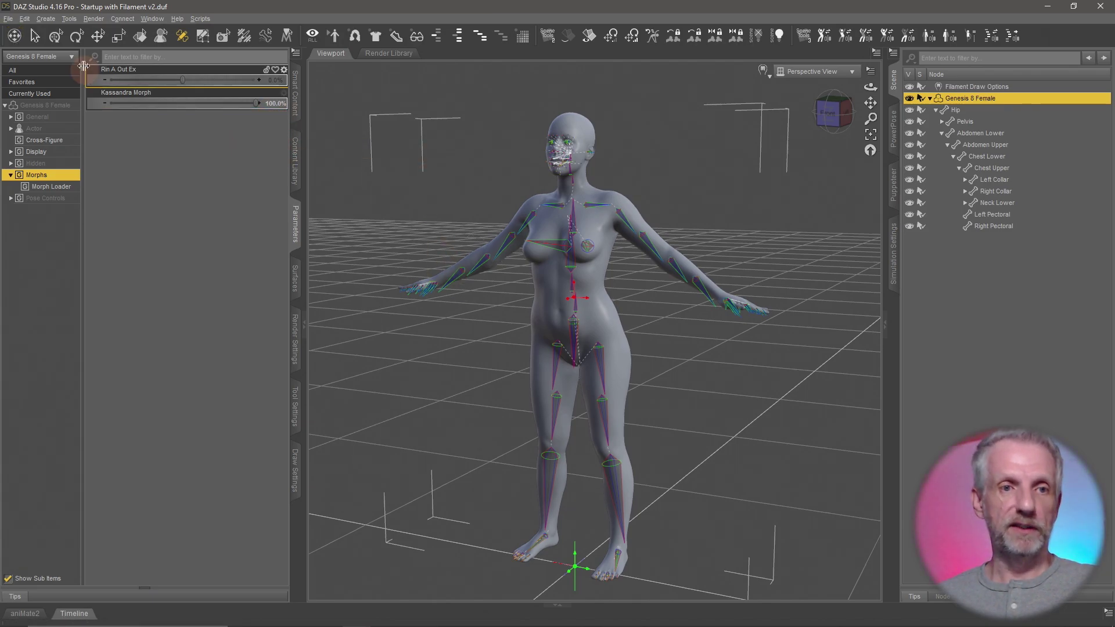
# With the Universal tool, try Base Pose Standing A, Standing B and Walking A.
pyautogui.click(56, 36)
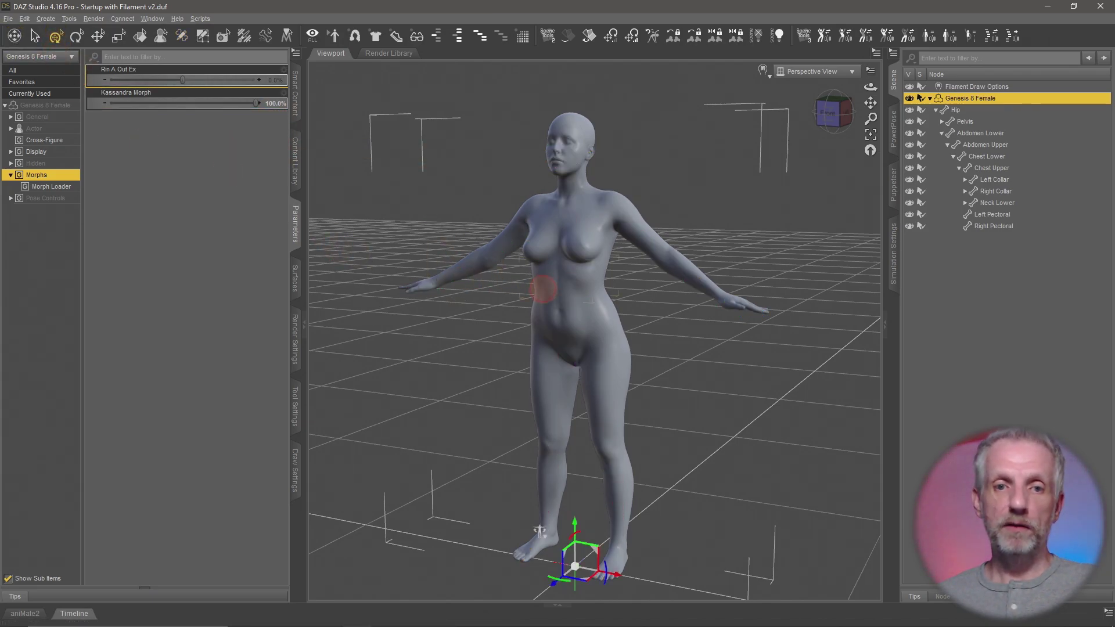
pyautogui.keyDown('alt'); pyautogui.moveTo(535, 299); pyautogui.dragTo(530, 269); pyautogui.keyUp('alt')
pyautogui.click(296, 93)
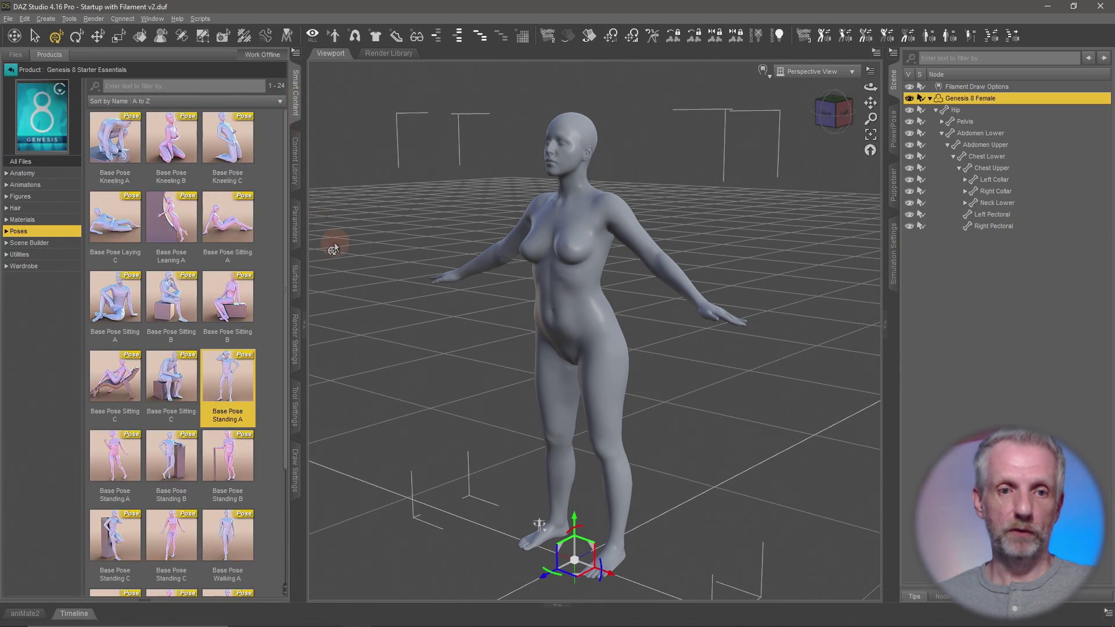
pyautogui.moveTo(235, 392); pyautogui.dragTo(467, 394)
pyautogui.doubleClick(228, 459)
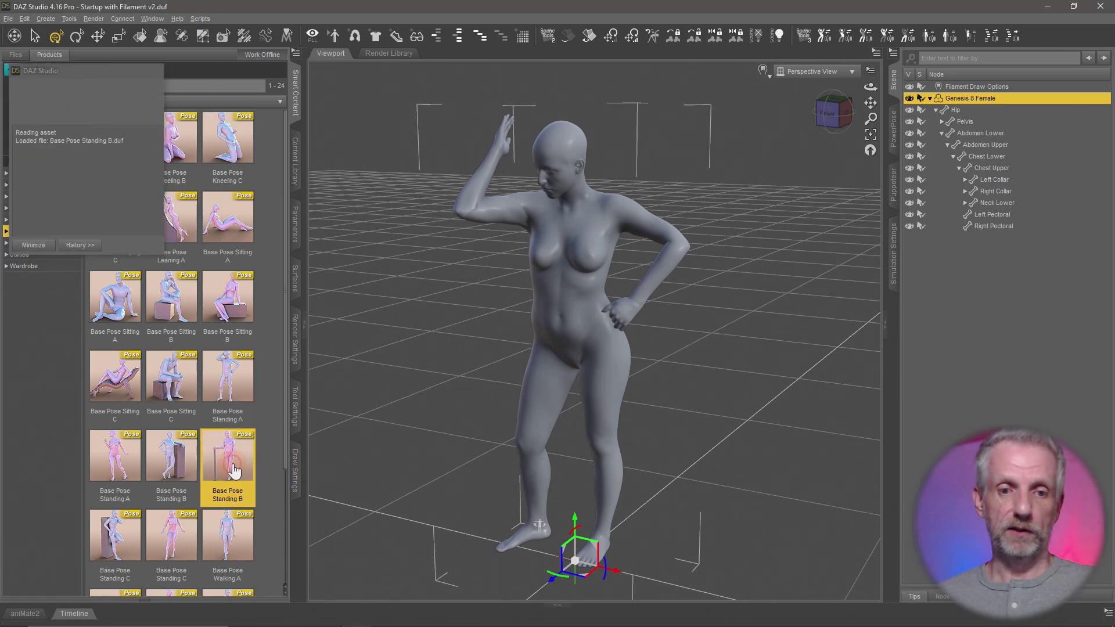
pyautogui.doubleClick(228, 540)
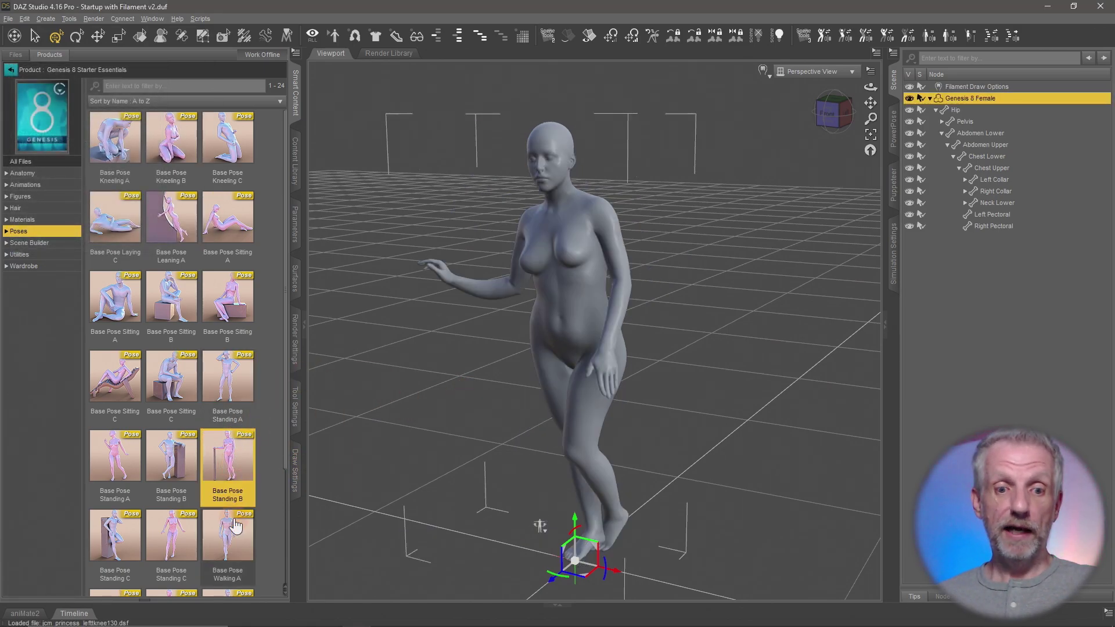
# Try Base Pose Standing C, Walking A and Standing C again, viewing from several angles.
pyautogui.keyDown('alt'); pyautogui.moveTo(434, 428); pyautogui.dragTo(438, 423); pyautogui.keyUp('alt')
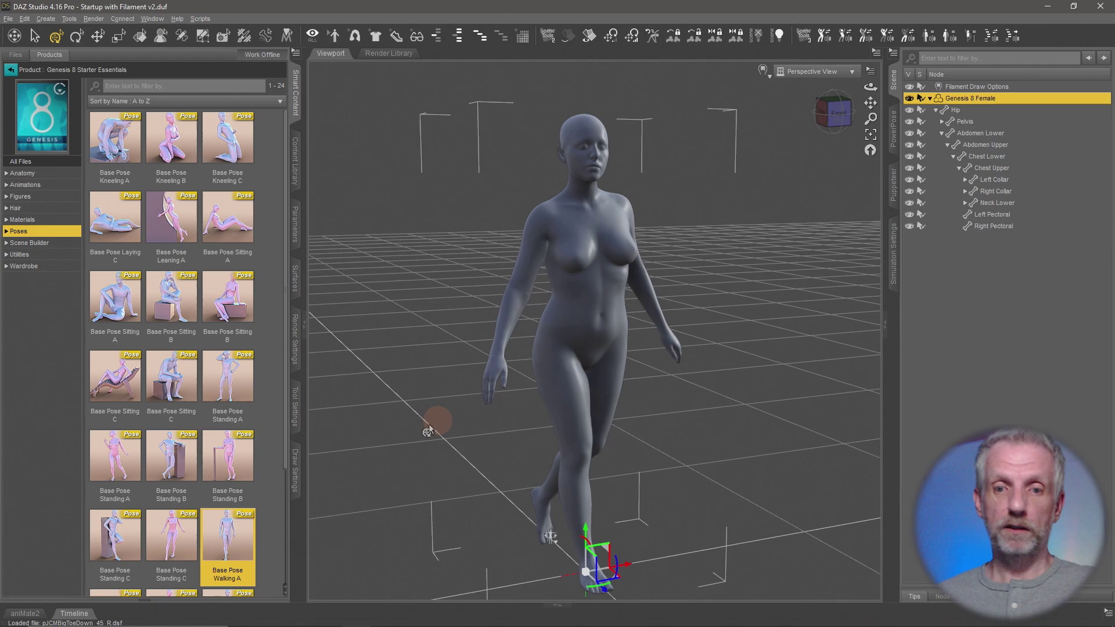
pyautogui.doubleClick(173, 535)
pyautogui.keyDown('alt'); pyautogui.moveTo(362, 469); pyautogui.dragTo(368, 468); pyautogui.keyUp('alt')
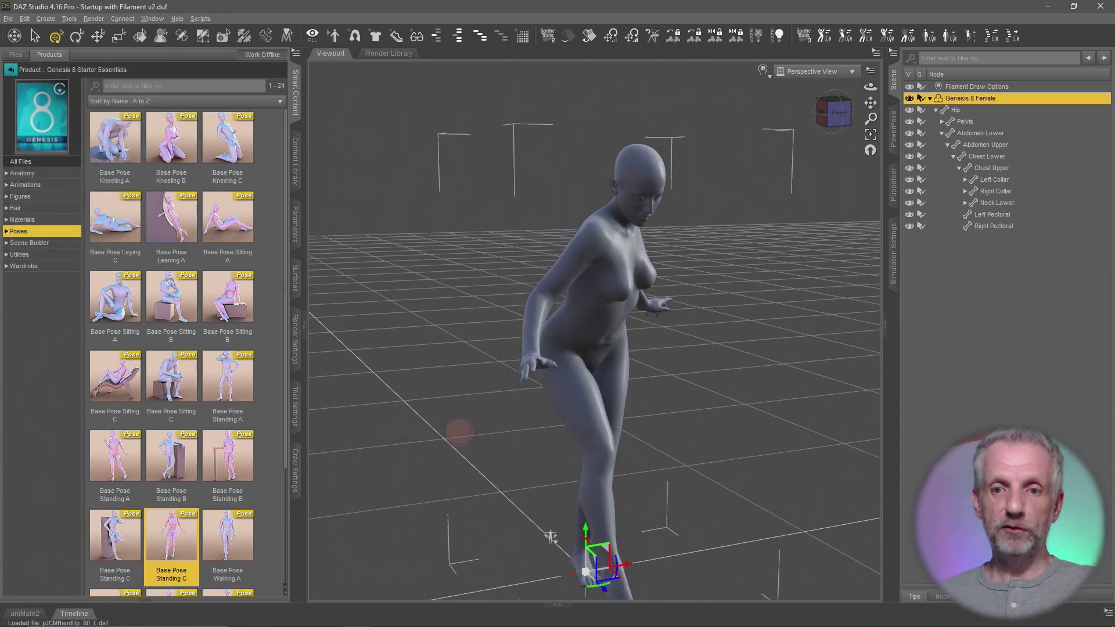
pyautogui.keyDown('alt'); pyautogui.moveTo(459, 433); pyautogui.dragTo(525, 433); pyautogui.keyUp('alt')
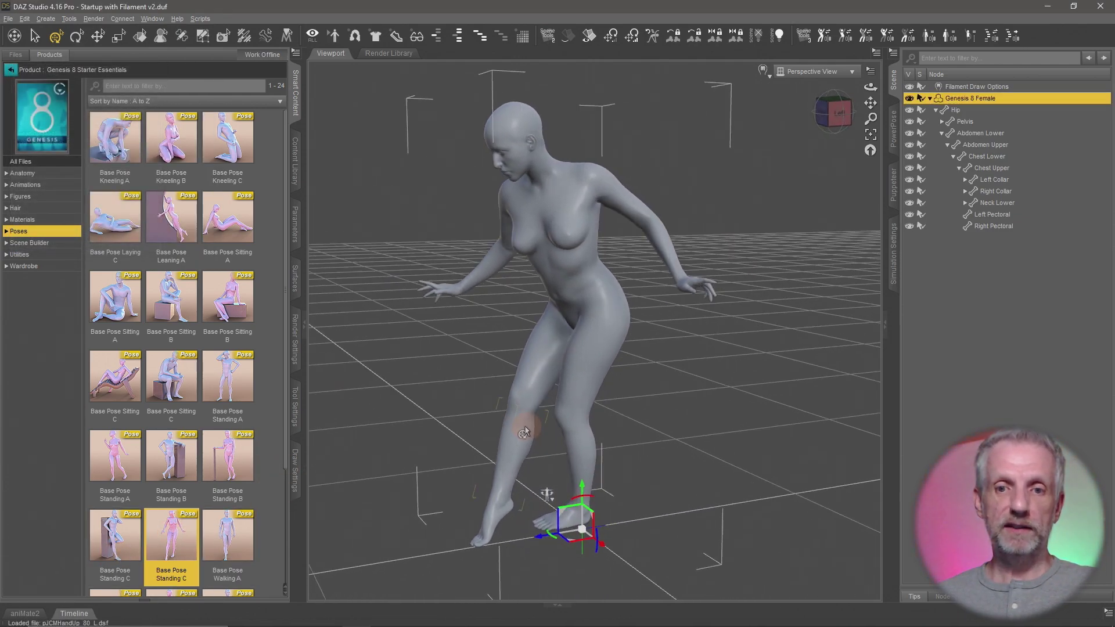
pyautogui.scroll(-3, 221, 453)
pyautogui.doubleClick(101, 465)
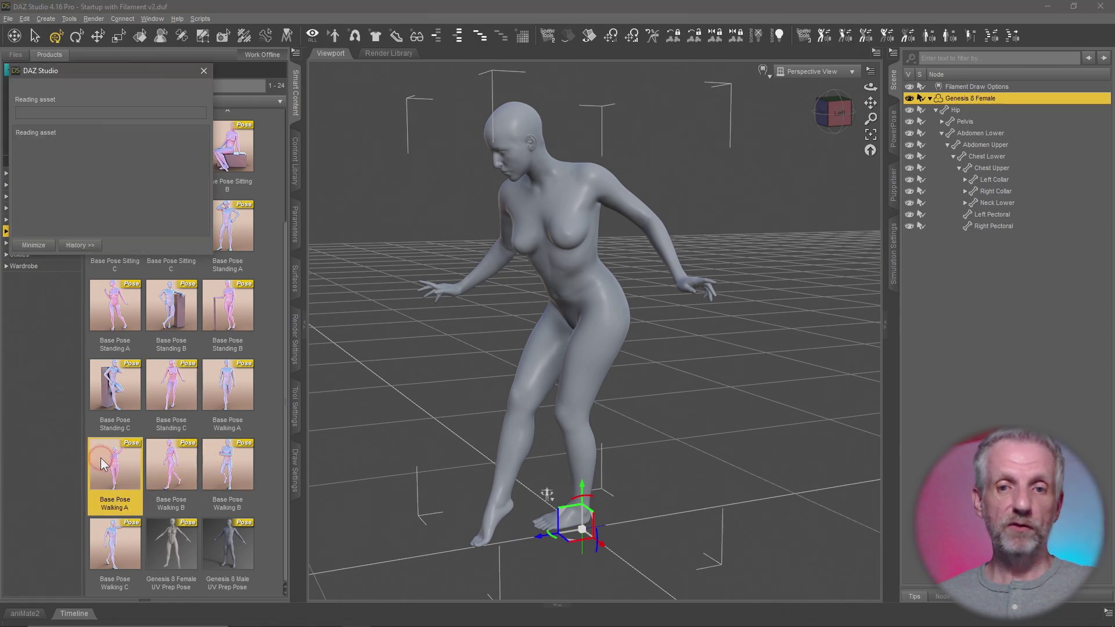
pyautogui.keyDown('alt'); pyautogui.moveTo(533, 419); pyautogui.dragTo(535, 349); pyautogui.keyUp('alt')
pyautogui.doubleClick(171, 386)
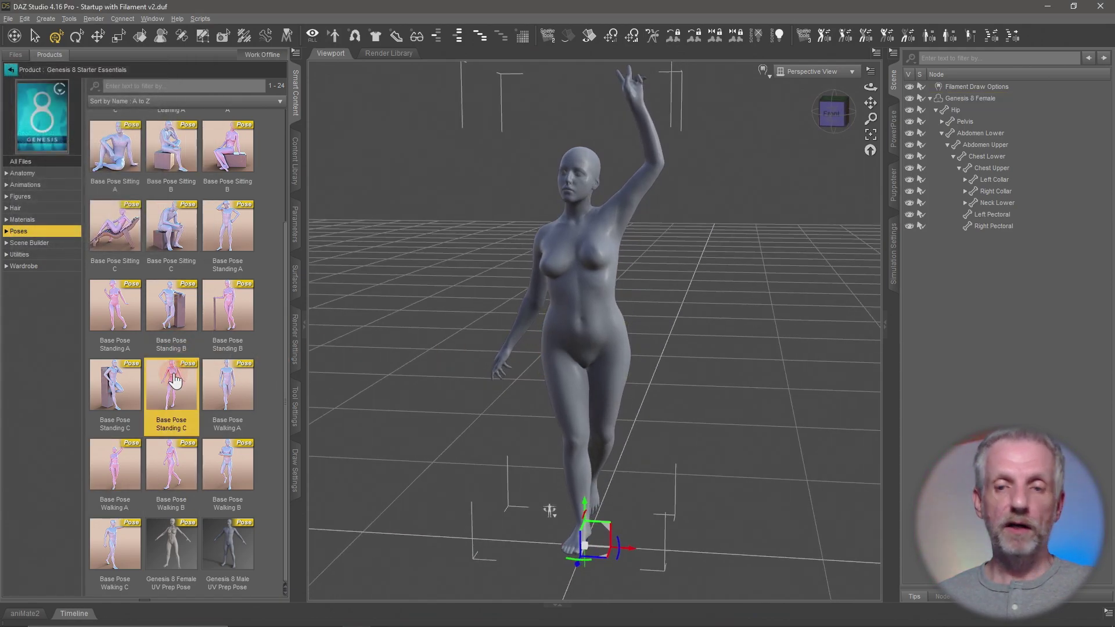
pyautogui.keyDown('alt'); pyautogui.moveTo(407, 386); pyautogui.dragTo(439, 381); pyautogui.keyUp('alt')
# Apply Base Pose Kneeling B as the final pose.
pyautogui.scroll(2, 179, 323)
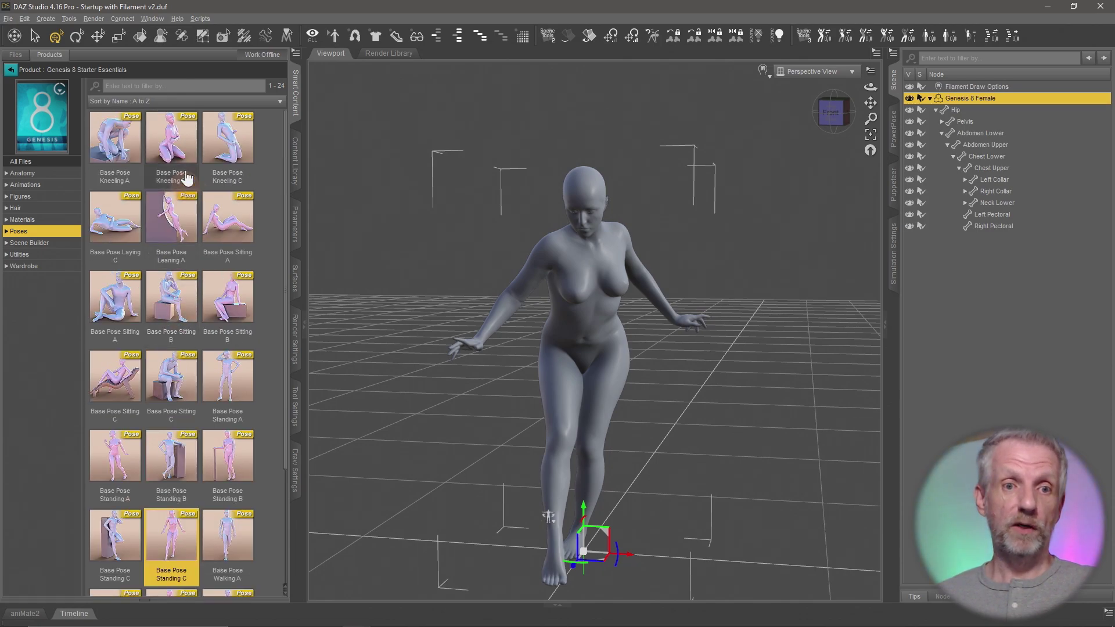
pyautogui.click(175, 145)
pyautogui.keyDown('alt'); pyautogui.moveTo(517, 363); pyautogui.dragTo(546, 375); pyautogui.keyUp('alt')
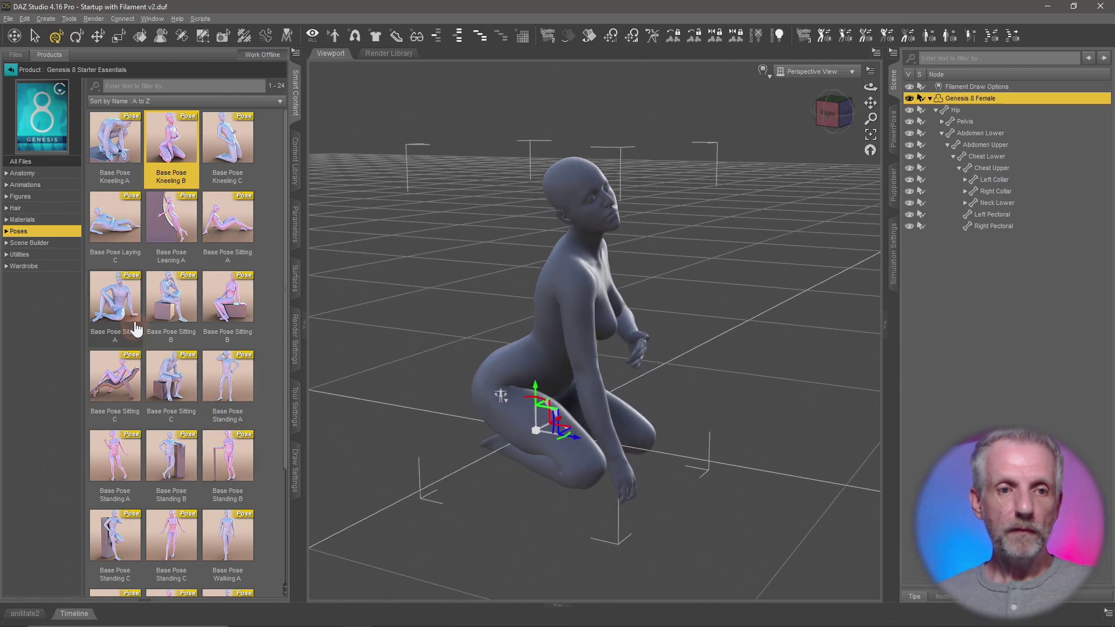
# Dress the figure in the full Bandeau Twist Bikini (Bikini - All).
pyautogui.click(26, 266)
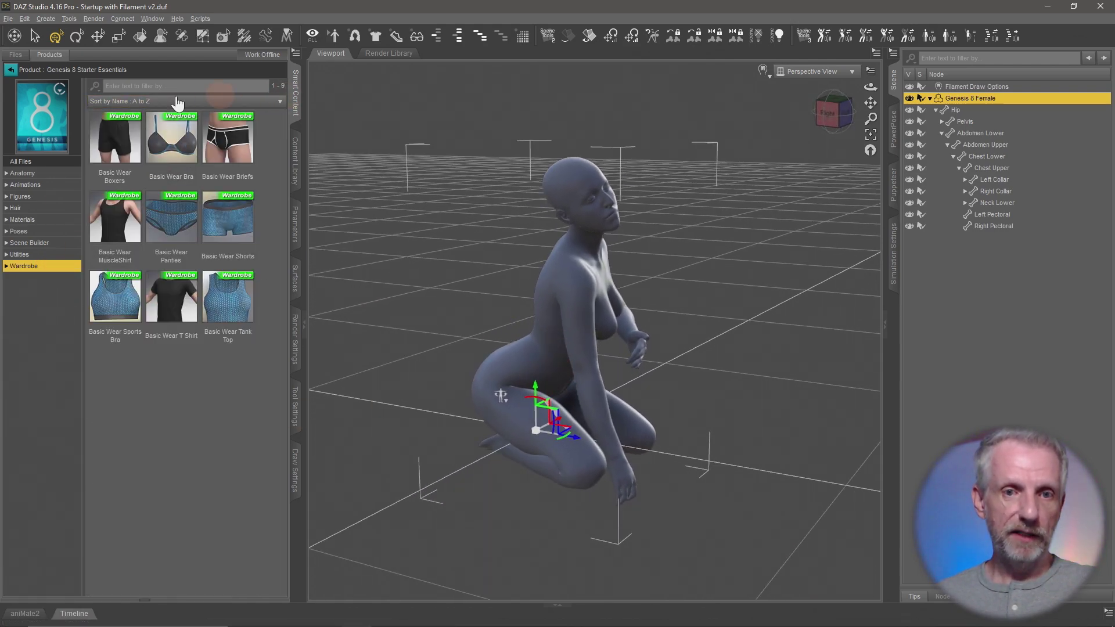
pyautogui.click(11, 71)
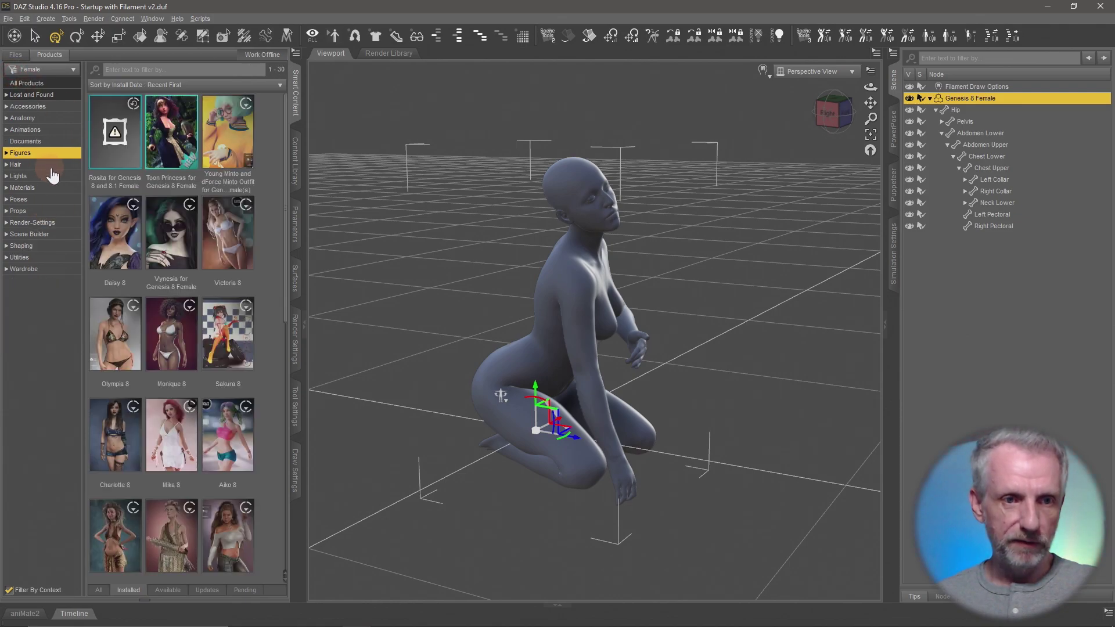
pyautogui.click(229, 154)
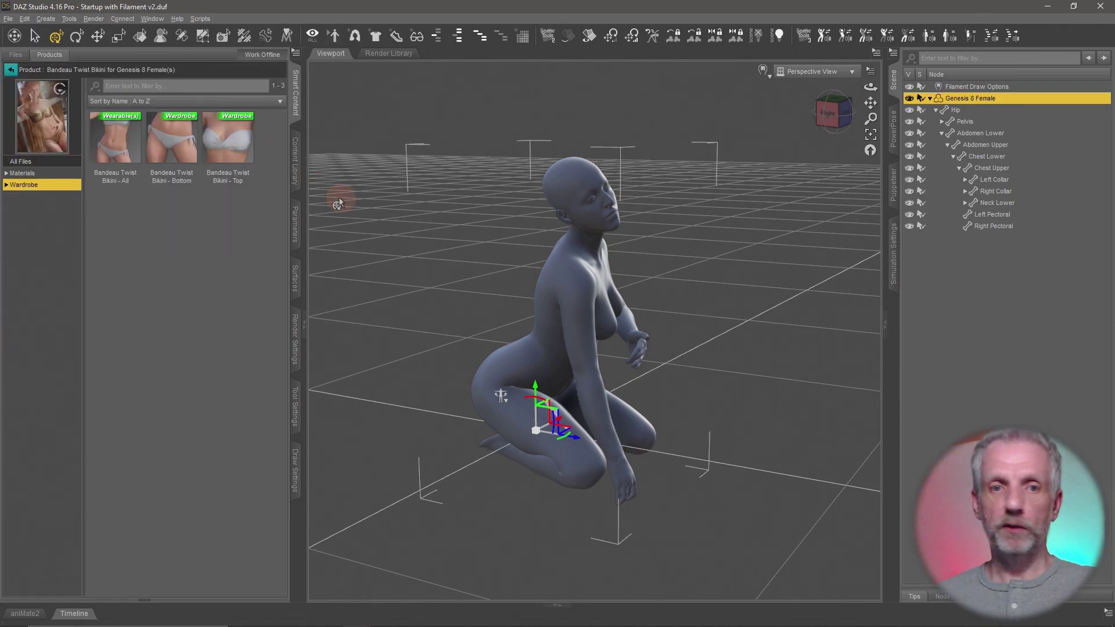
pyautogui.doubleClick(133, 148)
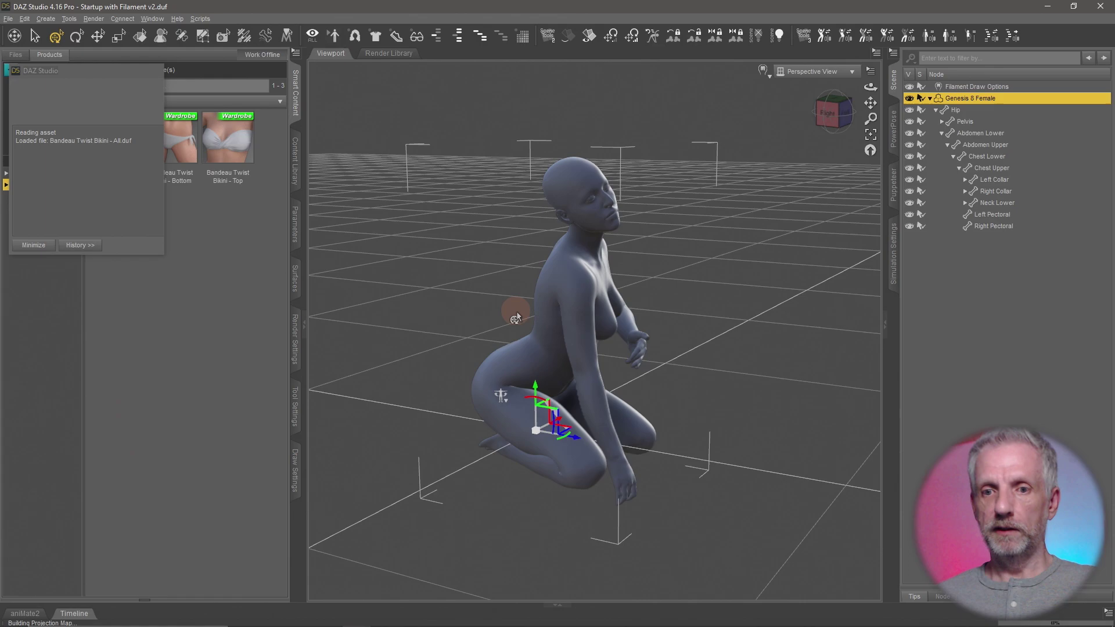
pyautogui.click(652, 348)
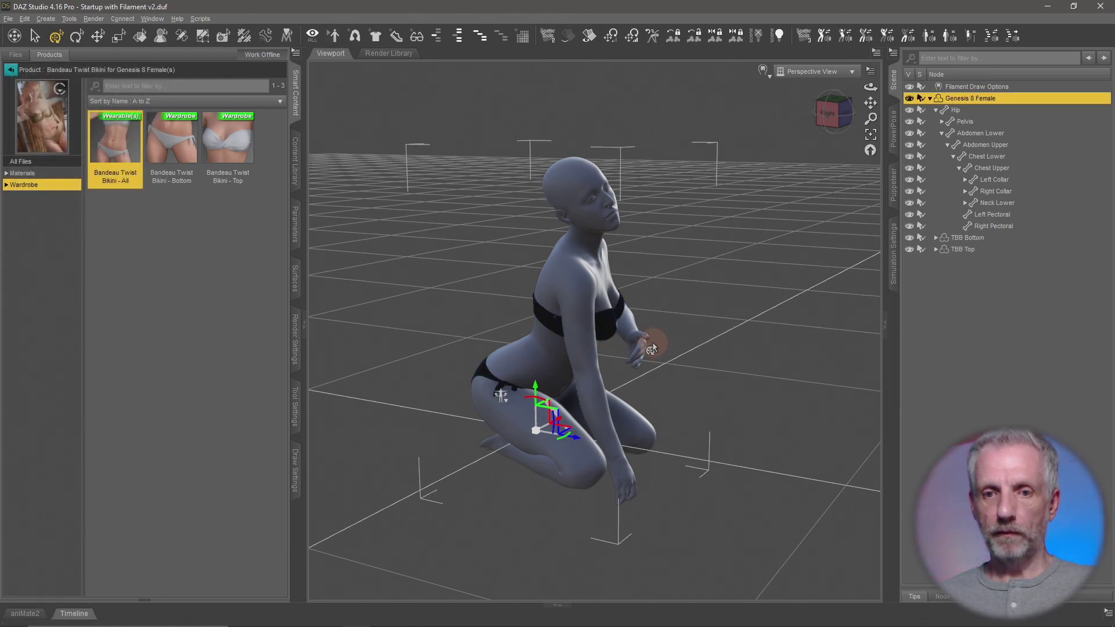
pyautogui.keyDown('ctrl'); pyautogui.keyDown('alt'); pyautogui.moveTo(651, 348); pyautogui.dragTo(411, 187); pyautogui.keyUp('alt'); pyautogui.keyUp('ctrl')
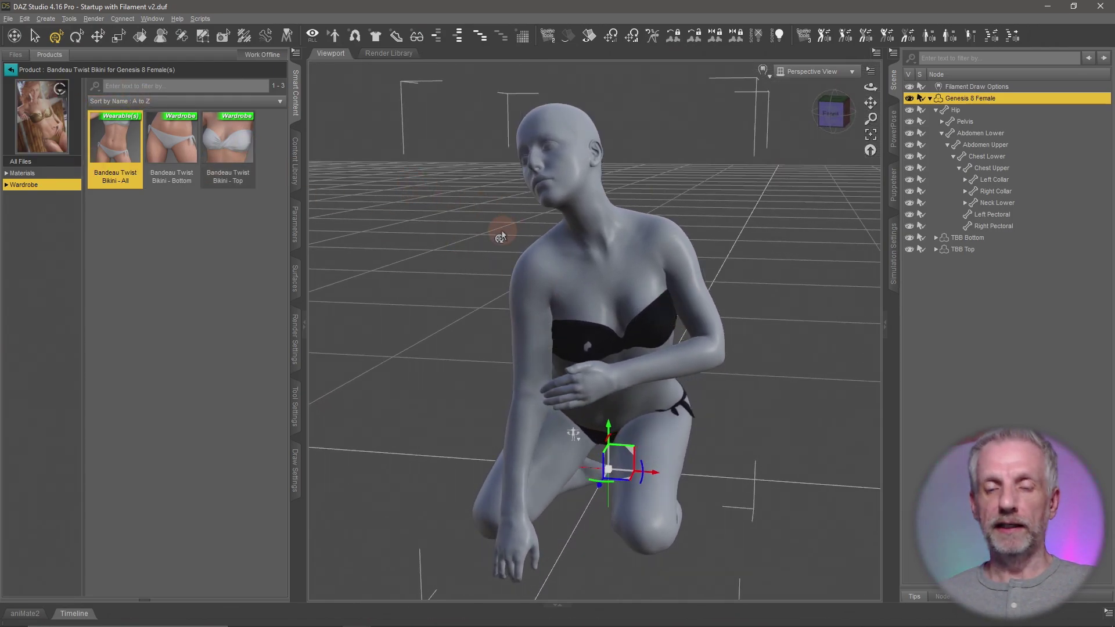
# Apply the Monique 8 All Maps skin to the figure.
pyautogui.click(11, 69)
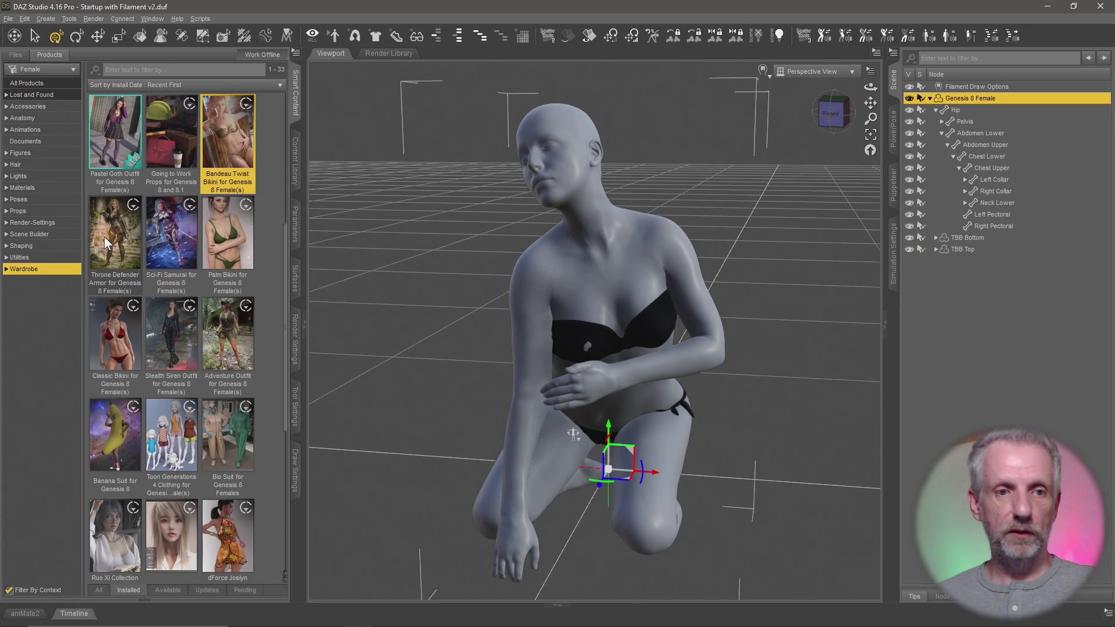
pyautogui.click(47, 160)
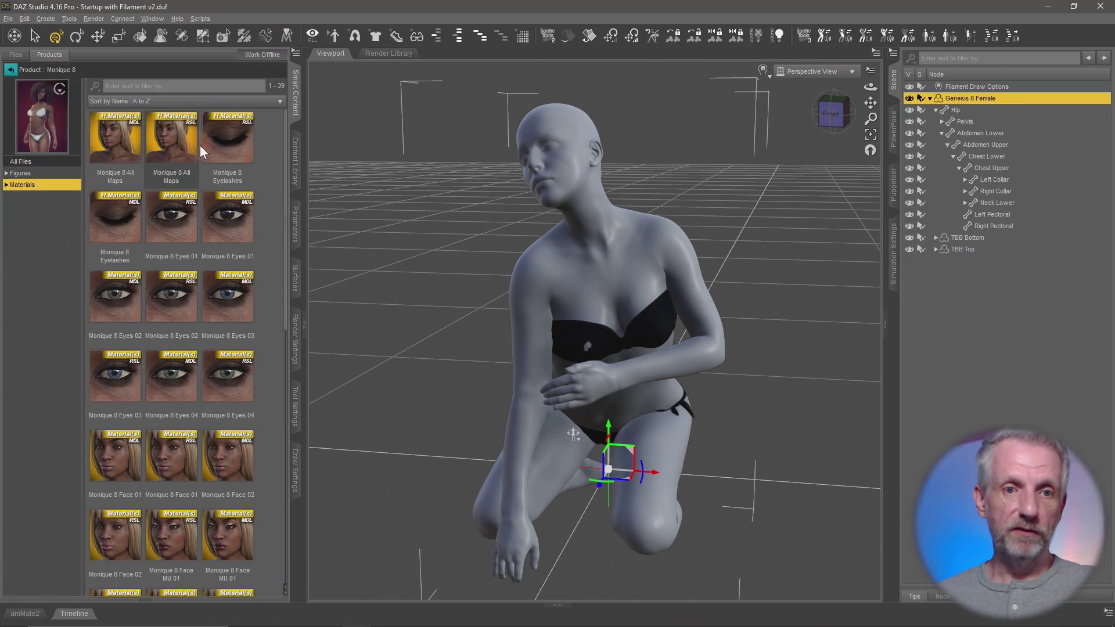
pyautogui.doubleClick(124, 154)
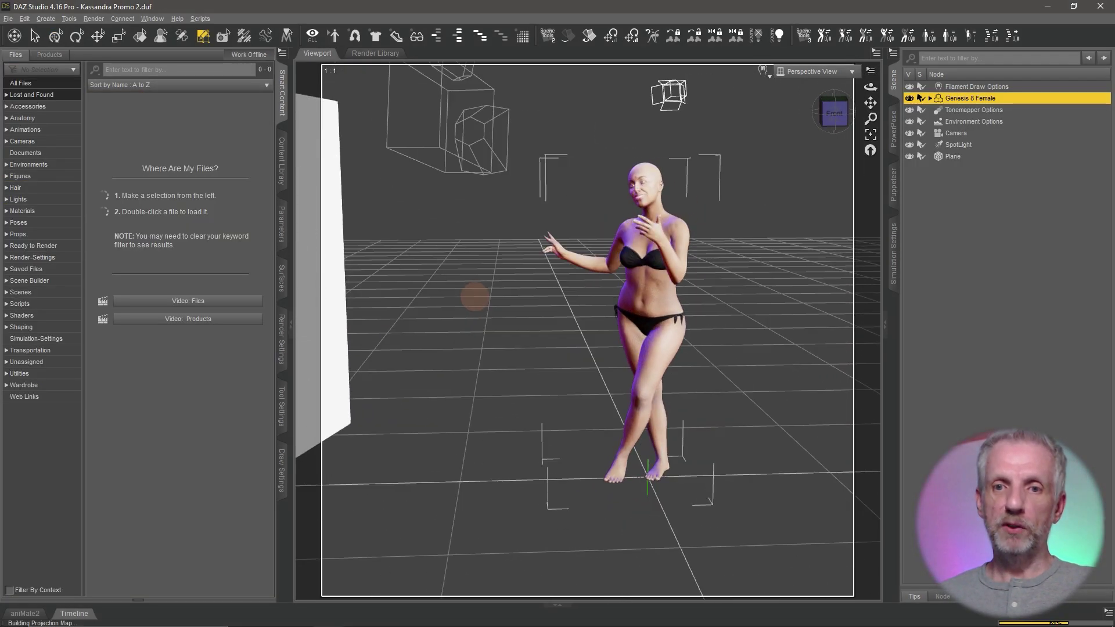
pyautogui.moveTo(475, 297); pyautogui.dragTo(557, 290)
# Make the Ellie Hair visible on the figure in the Scene pane.
pyautogui.click(930, 98)
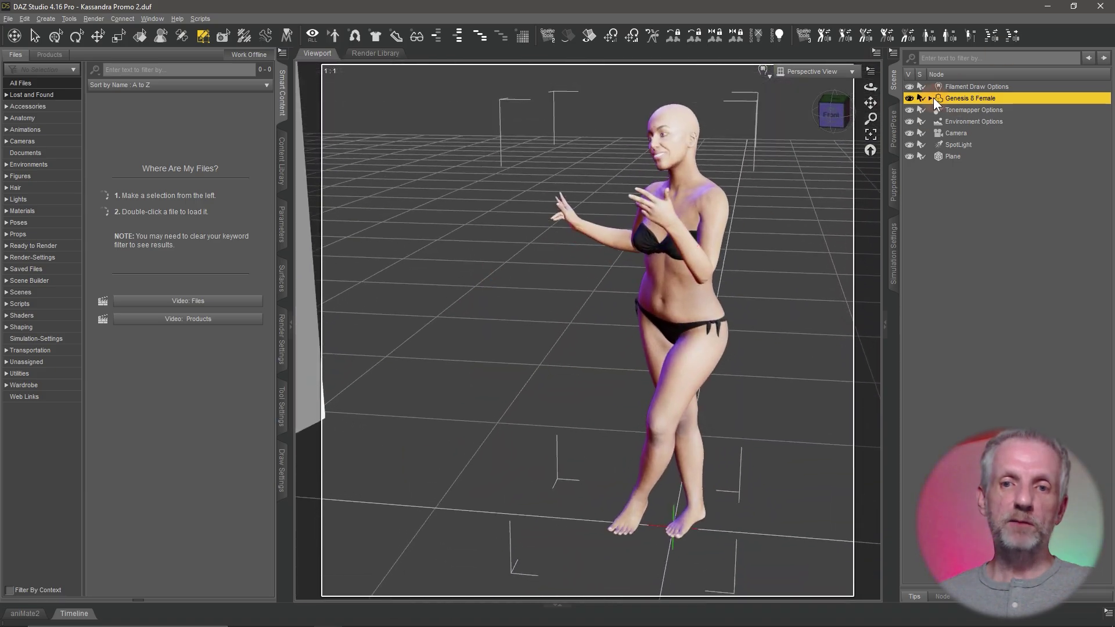
pyautogui.click(930, 98)
pyautogui.click(15, 187)
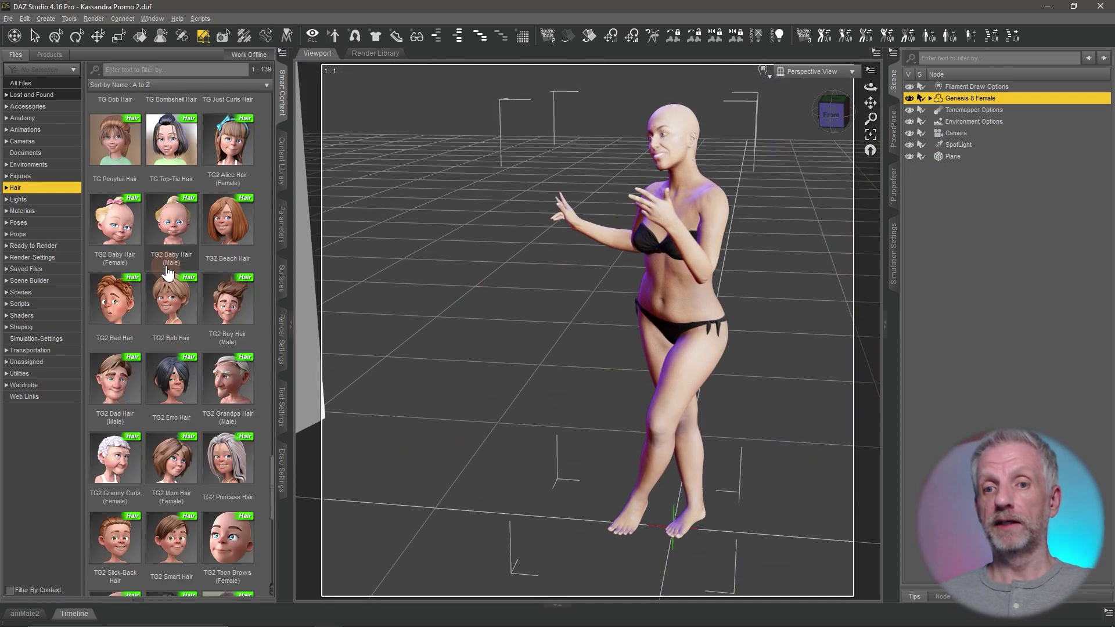
pyautogui.click(49, 55)
pyautogui.click(23, 211)
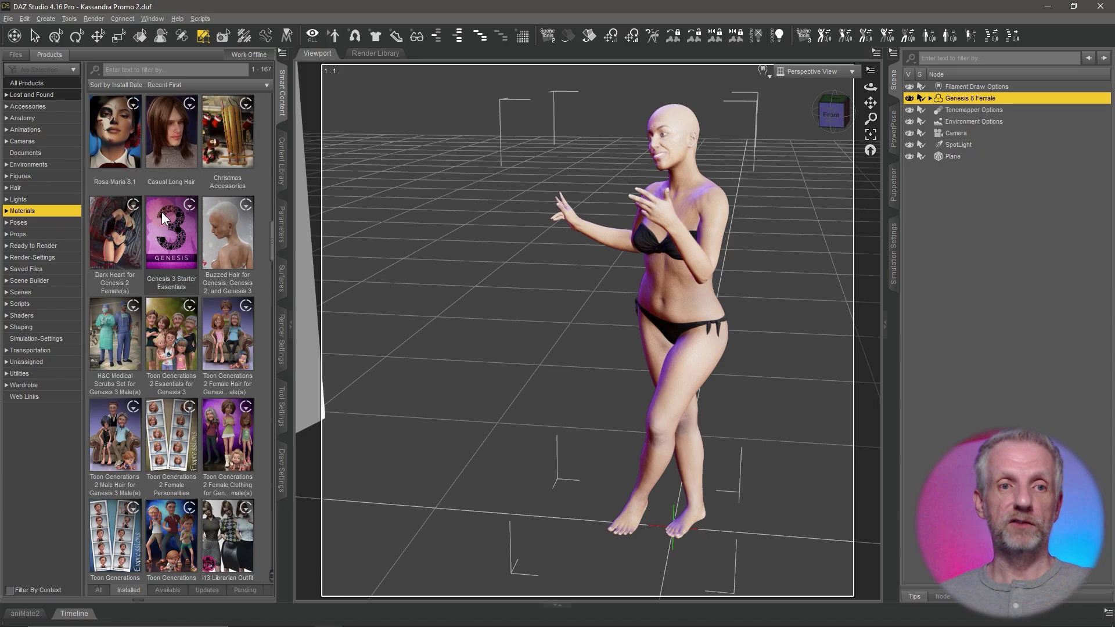
pyautogui.click(930, 98)
pyautogui.click(910, 145)
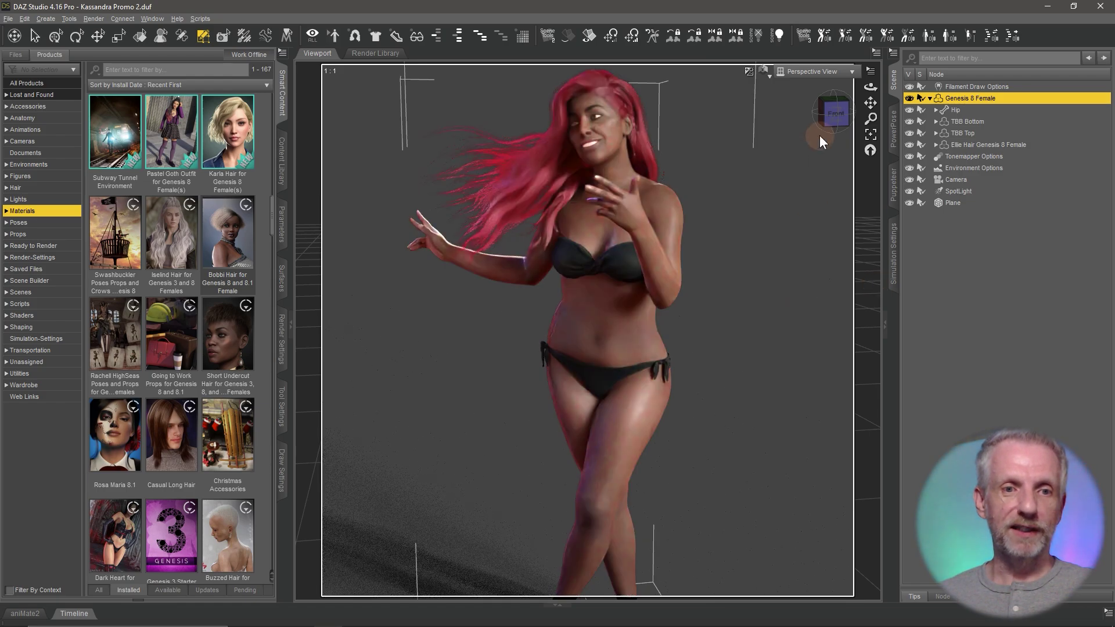
# Switch the viewport to Camera and apply Monique 8 Eyes 01 with Filter By Context on.
pyautogui.click(813, 71)
pyautogui.click(802, 84)
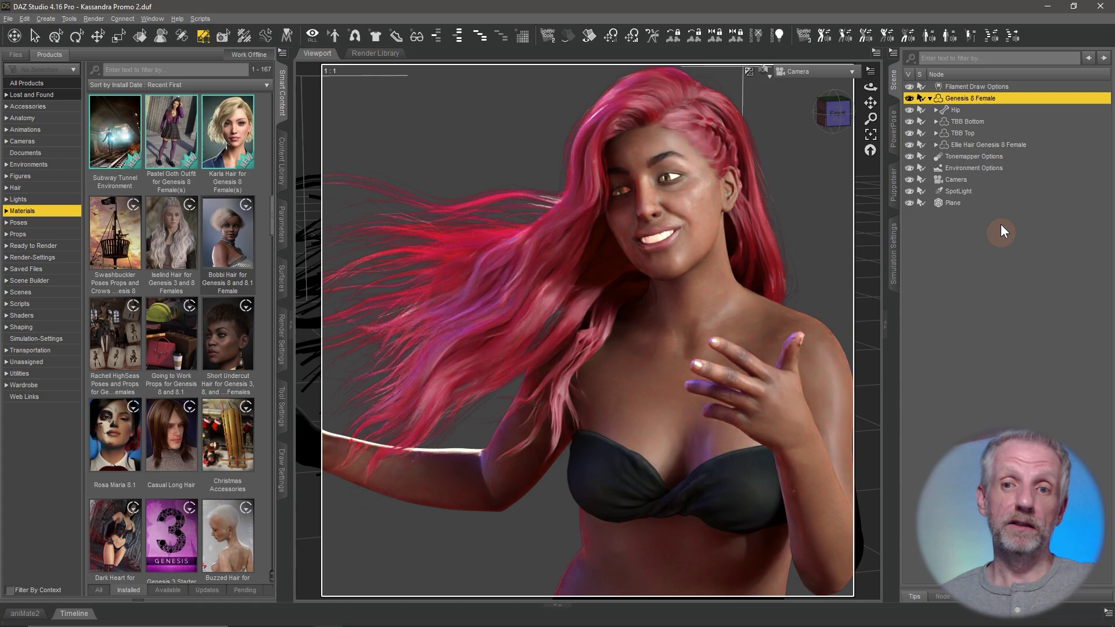
pyautogui.click(9, 590)
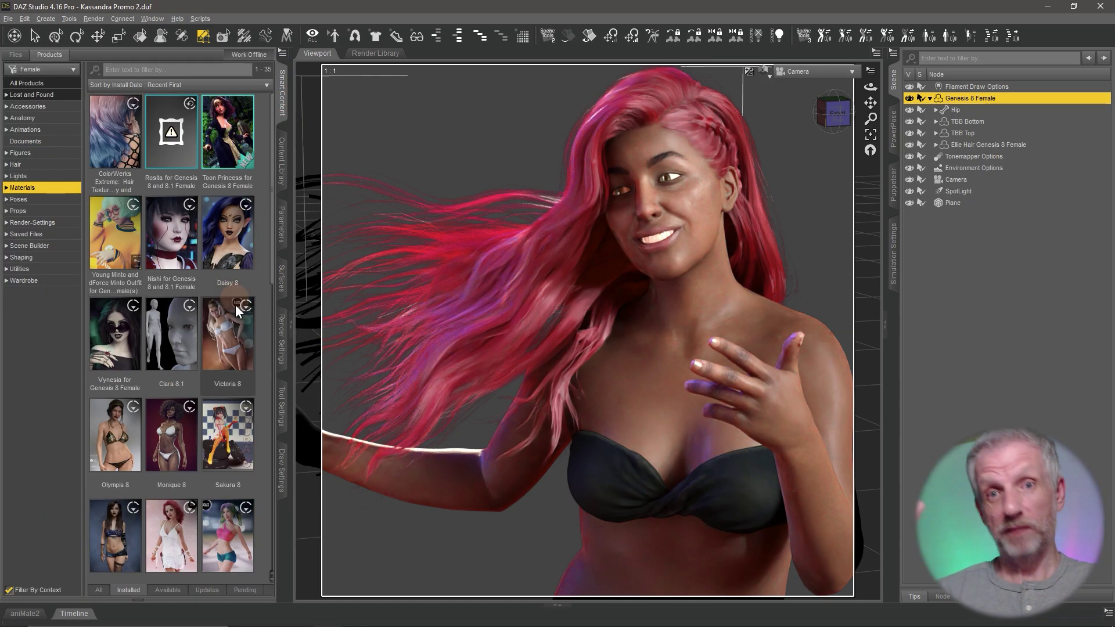
pyautogui.doubleClick(172, 434)
pyautogui.doubleClick(228, 138)
pyautogui.moveTo(229, 232)
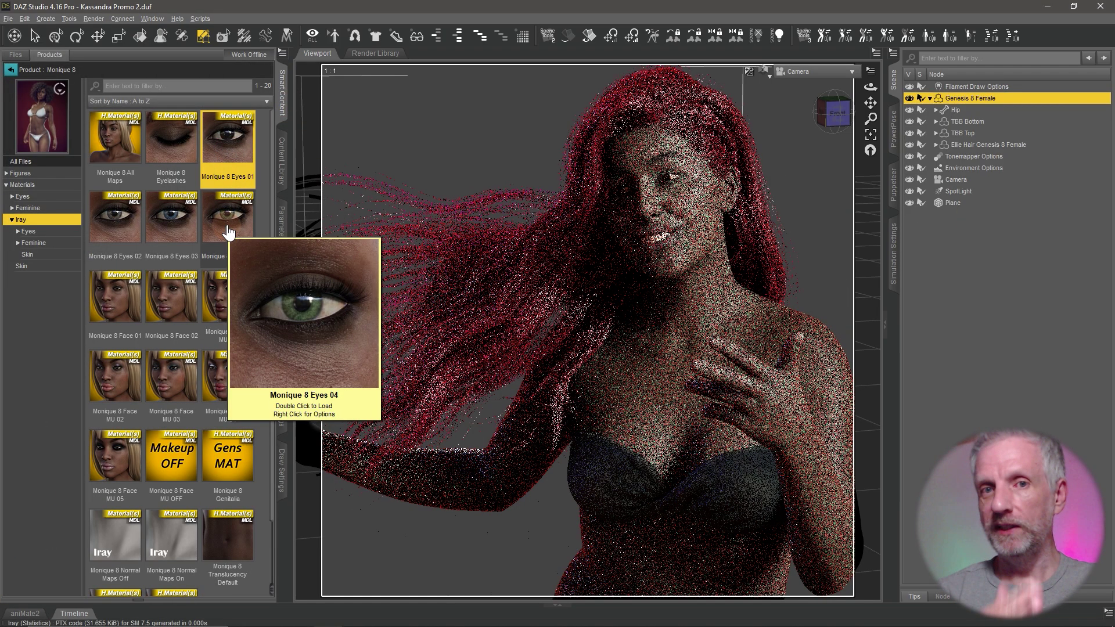